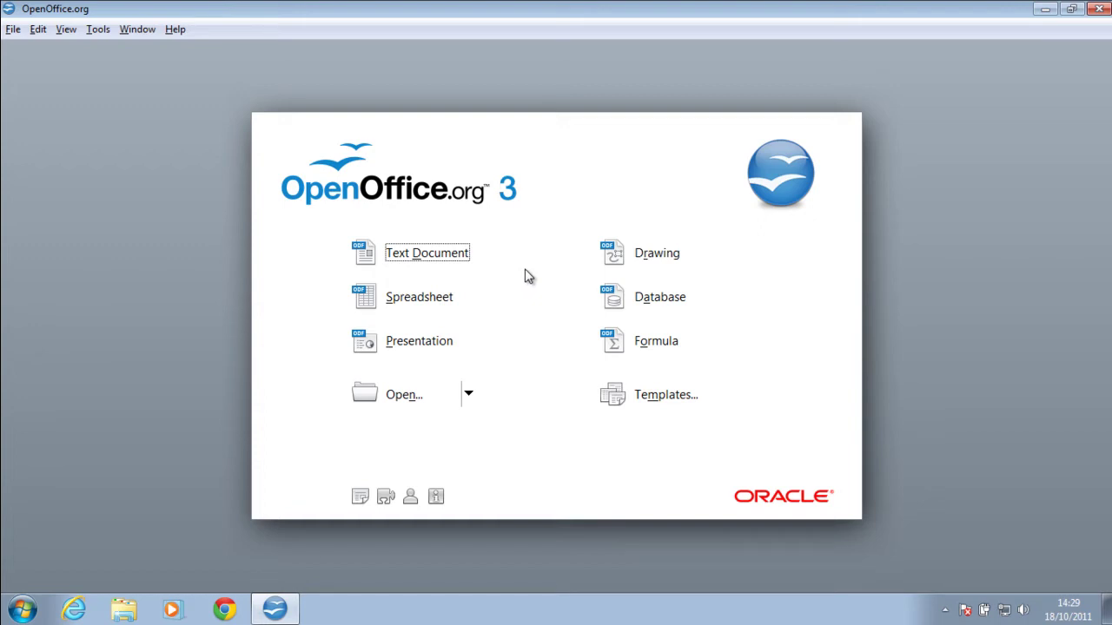
Step: Create a new text document and look over its menus and blank page
left_click(433, 258)
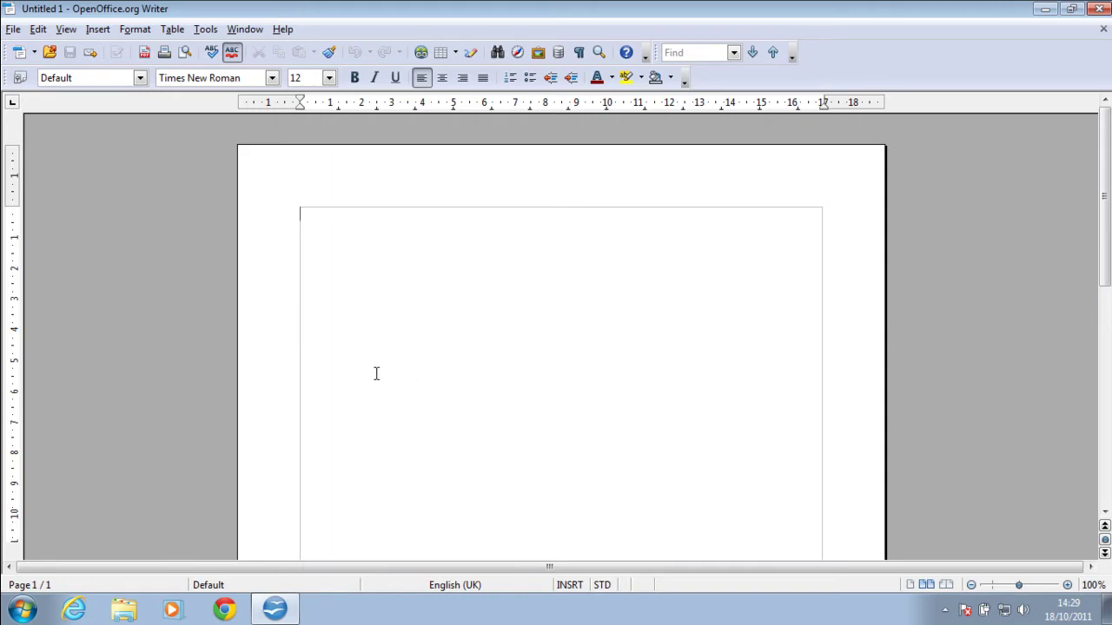
left_click(171, 30)
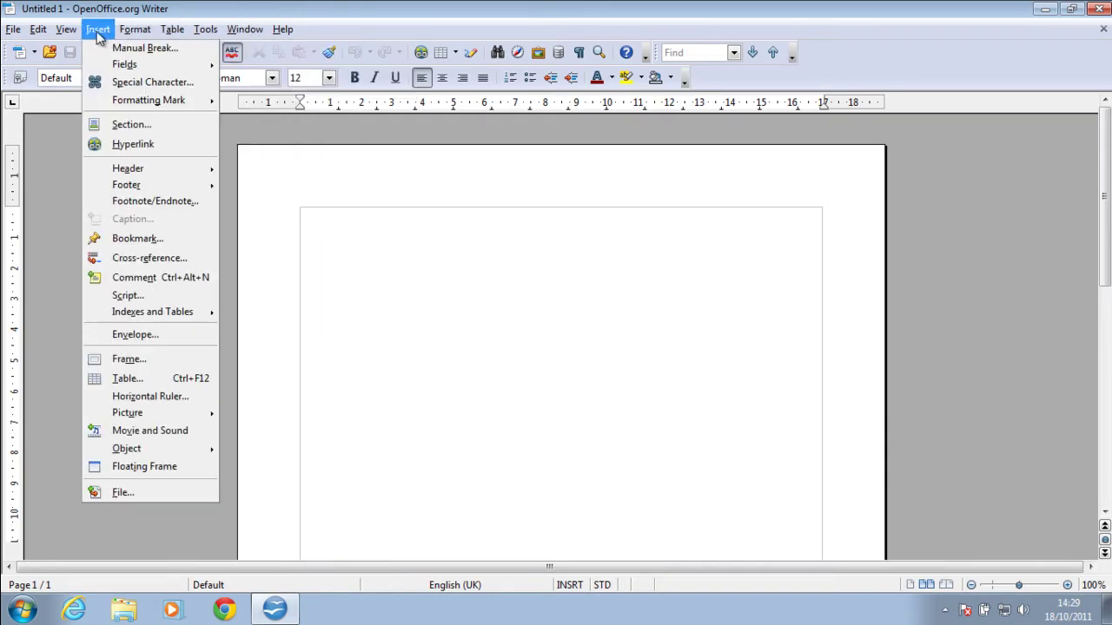
mouse_move(39, 32)
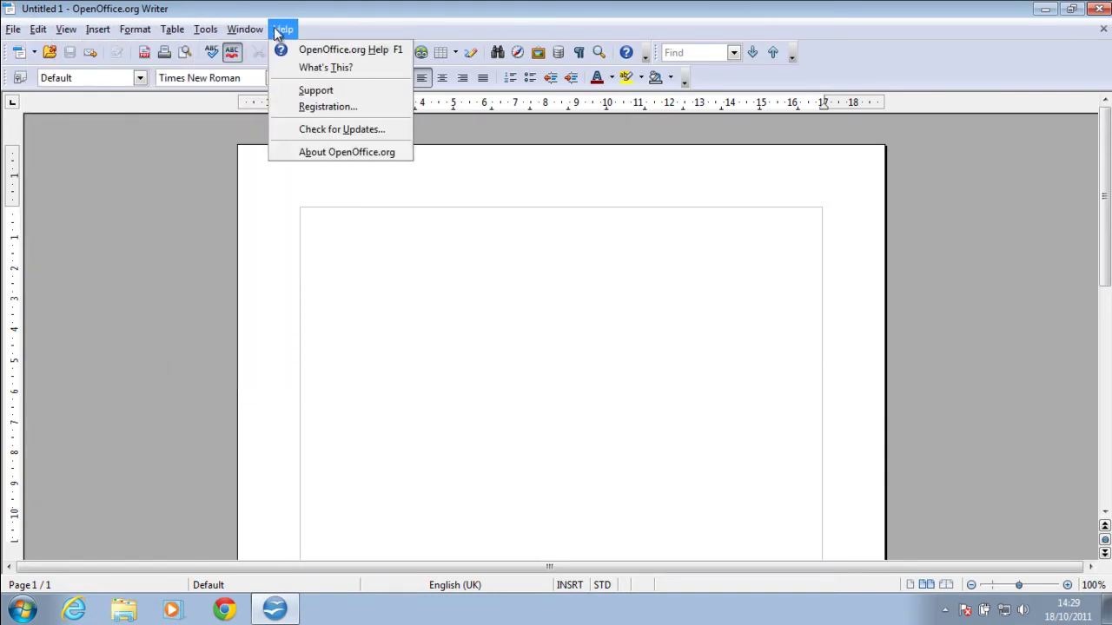
left_click(697, 299)
scroll(669, 308, "down", 5)
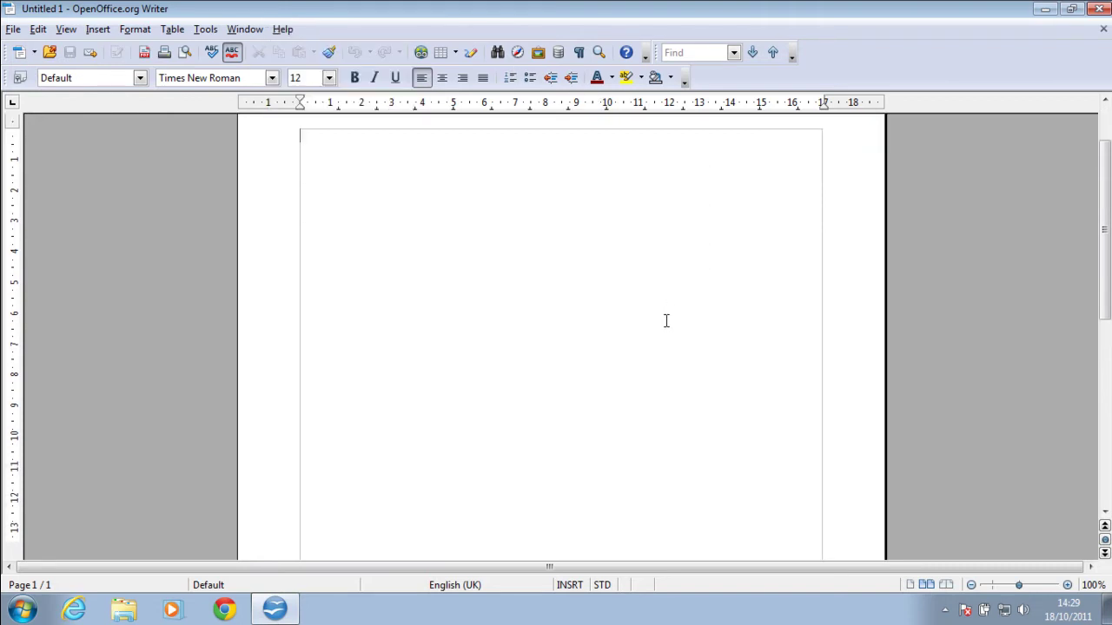
scroll(600, 364, "up", 5)
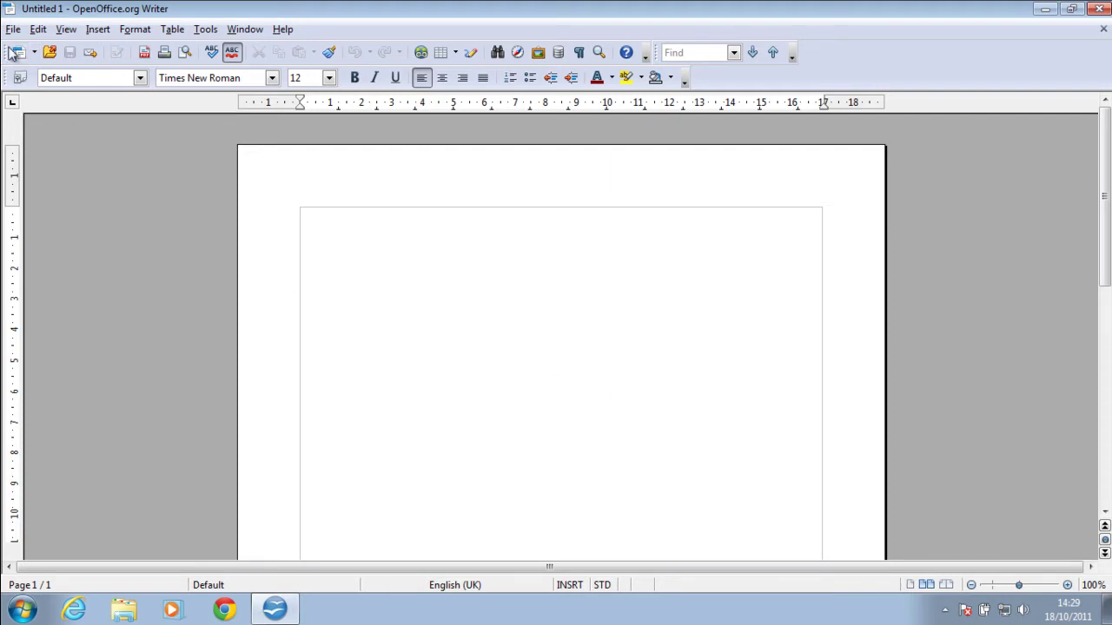
Step: Examine the file formats available for saving the text document, then leave without saving it
left_click(13, 28)
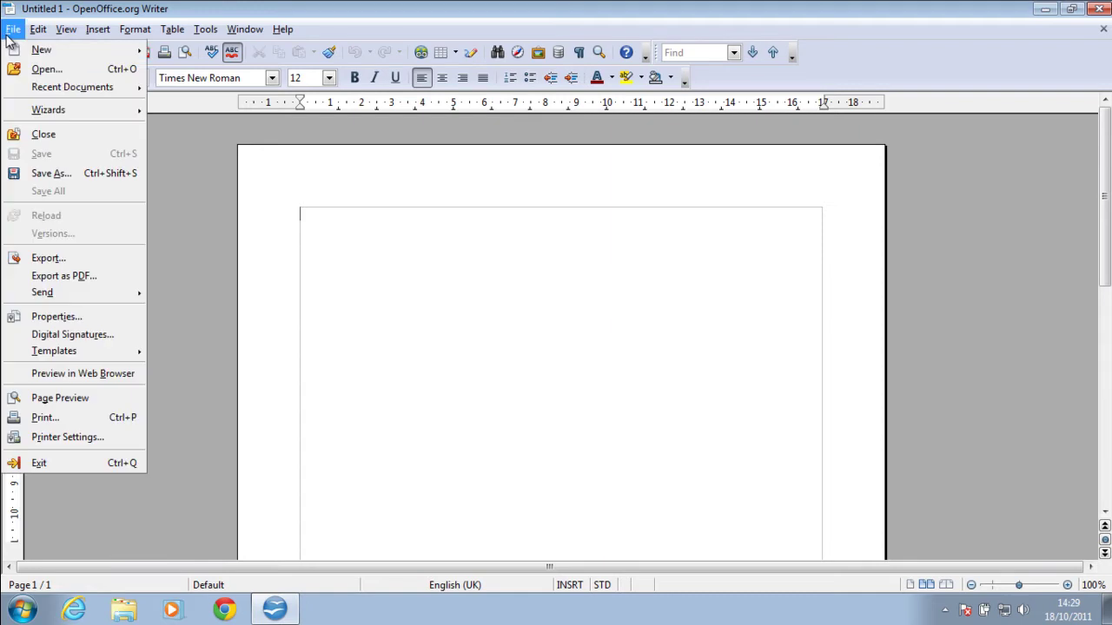
left_click(13, 176)
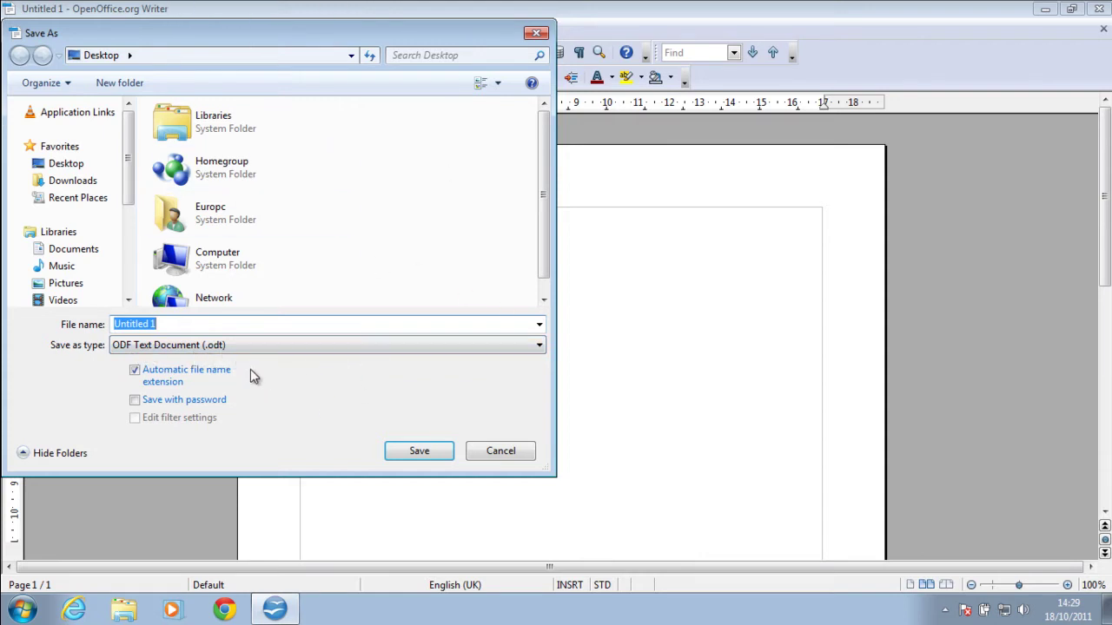
left_click(539, 347)
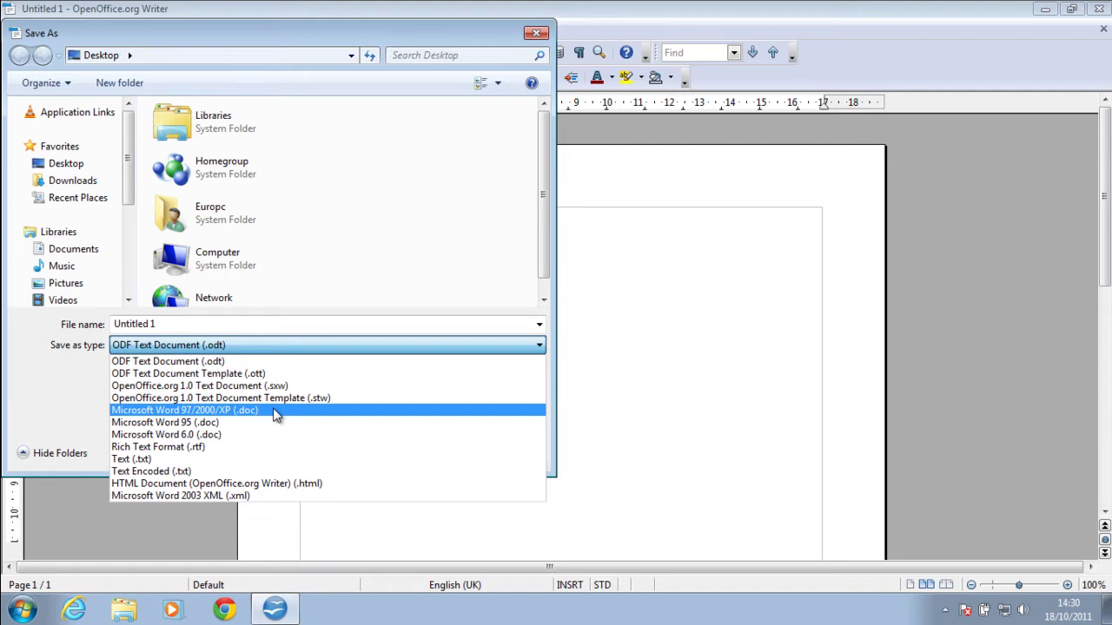
left_click(546, 271)
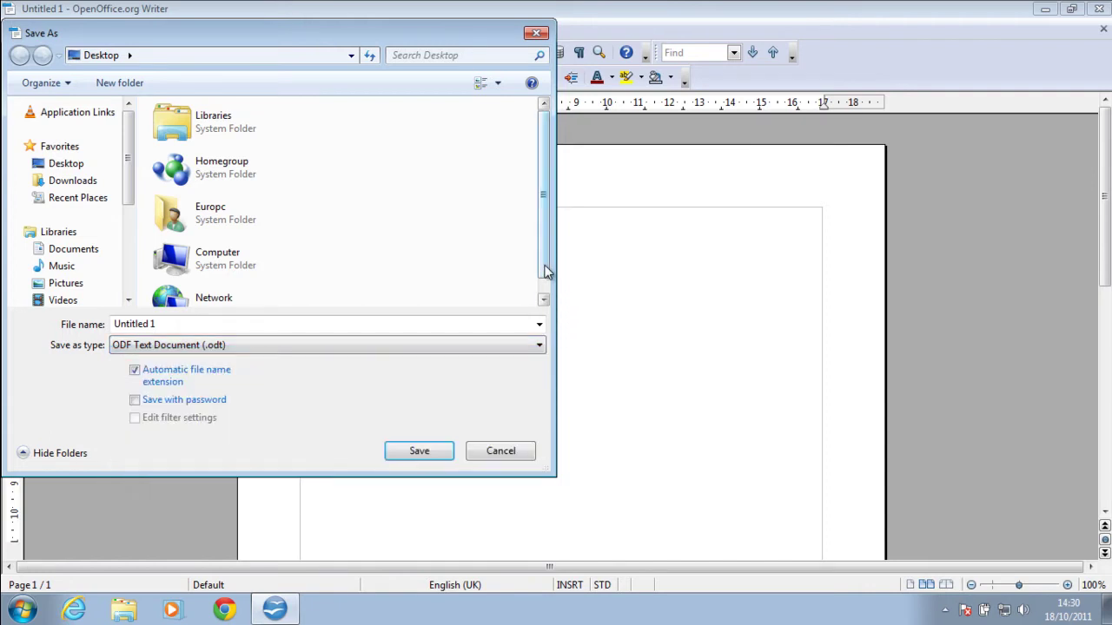
left_click(544, 300)
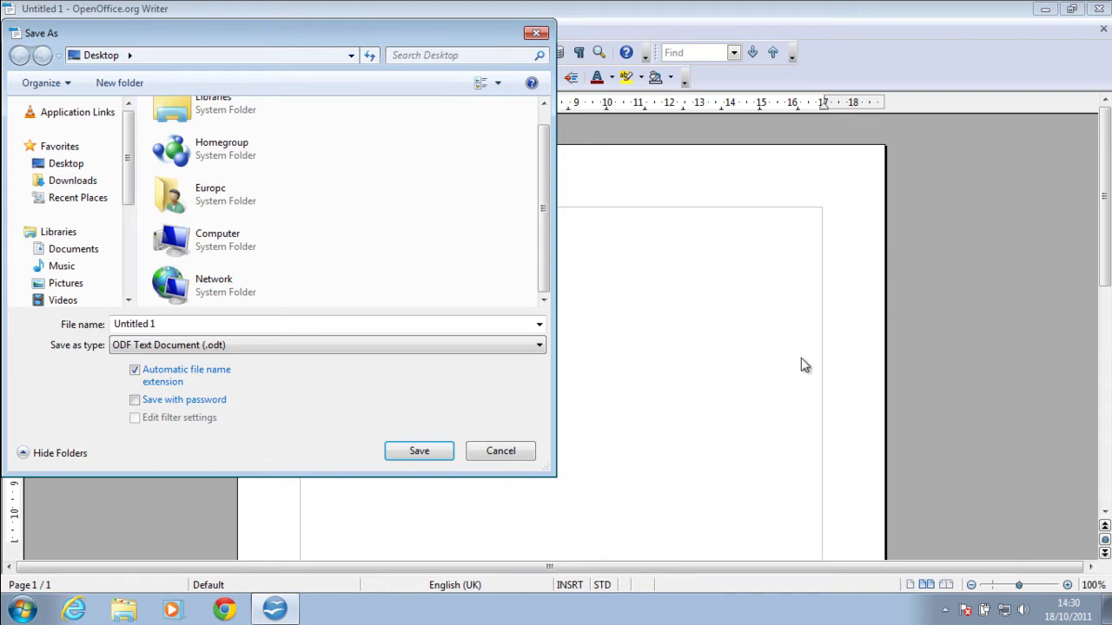
left_click(529, 452)
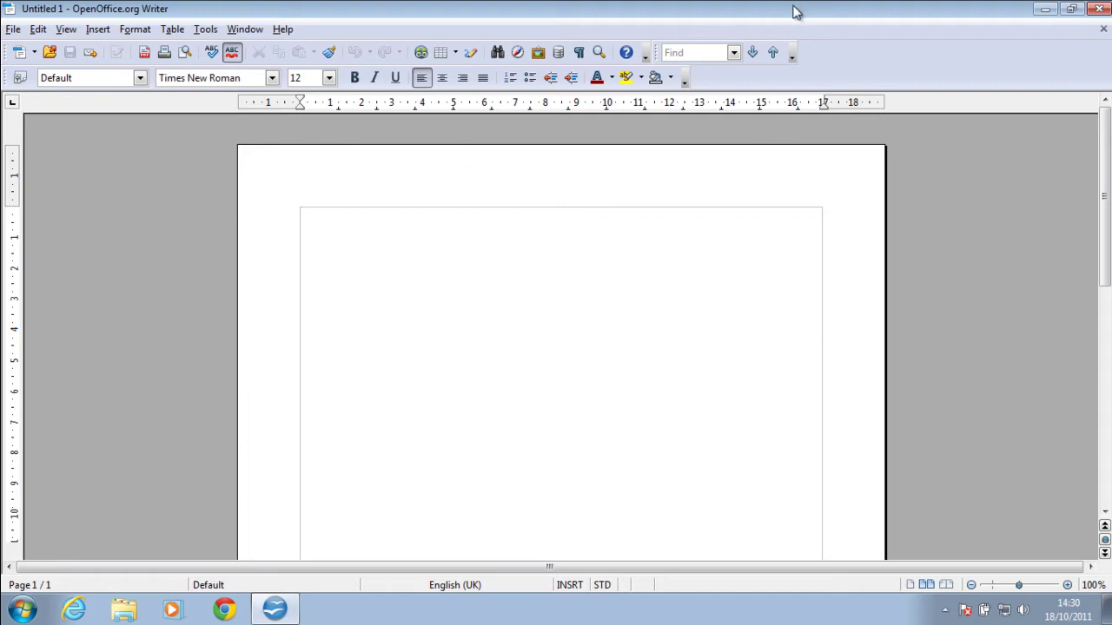
Step: Close the text document and create a new spreadsheet from the relaunched OpenOffice.org start screen
left_click(1100, 9)
double_click(40, 120)
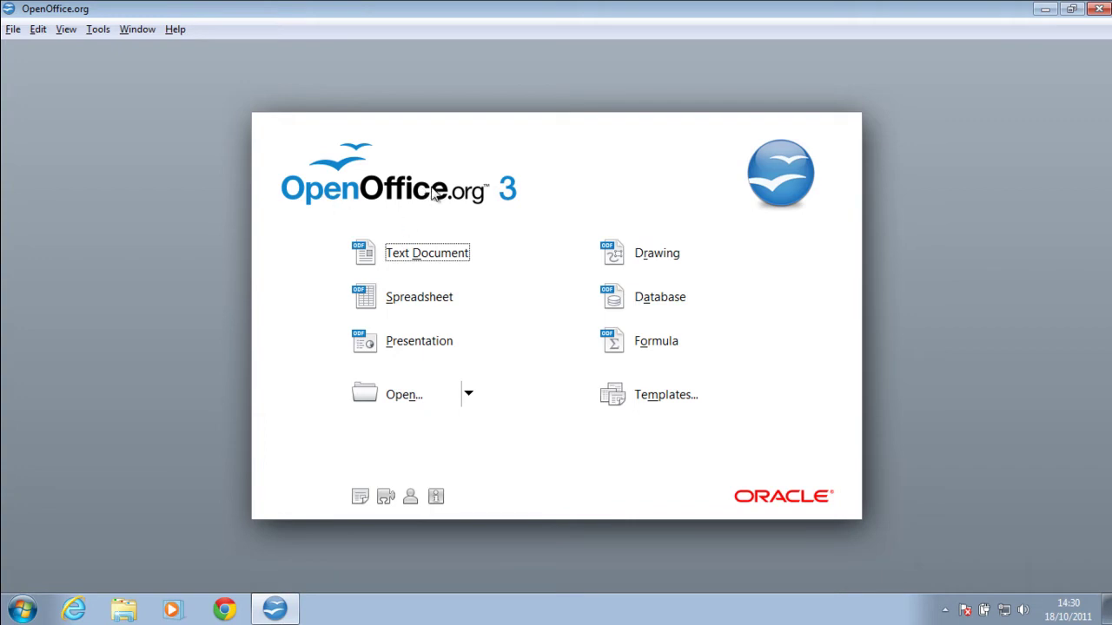
left_click(471, 303)
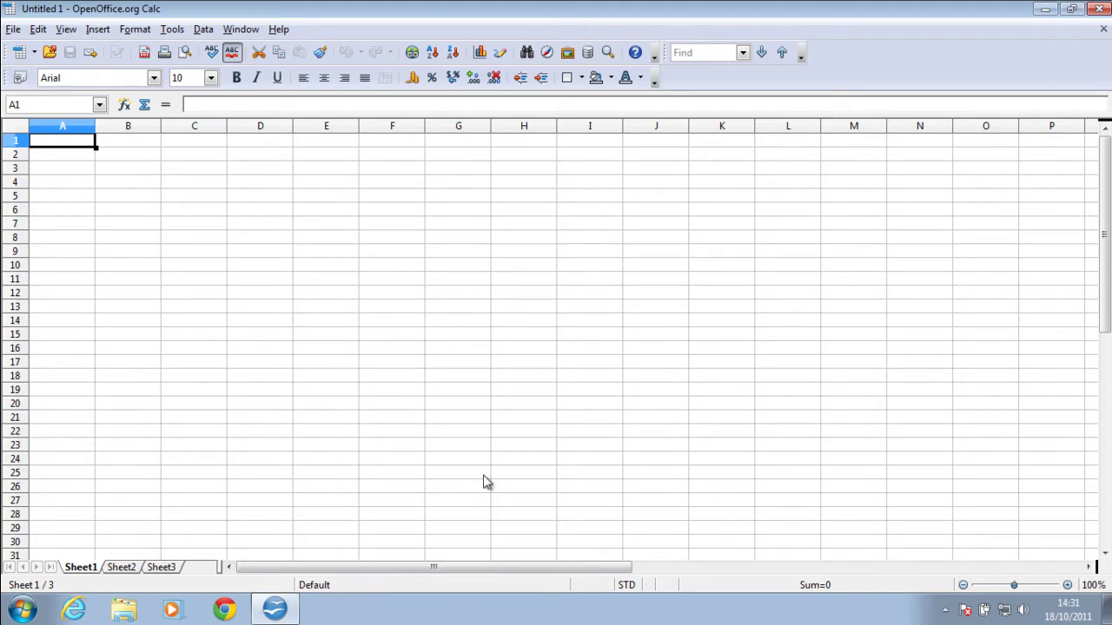
Step: Look through Sheet2, Sheet3 and the spreadsheet's menus, returning to Sheet1
mouse_move(469, 569)
left_mouse_down()
mouse_move(909, 568)
mouse_move(454, 570)
left_mouse_up()
left_click(121, 567)
left_click(158, 567)
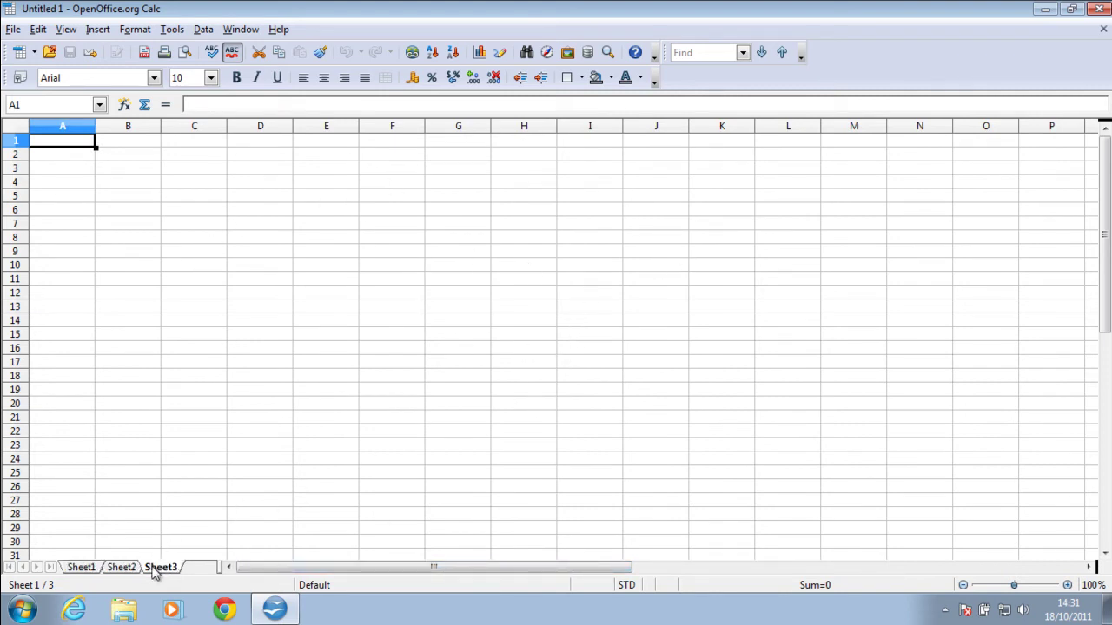
left_click(88, 568)
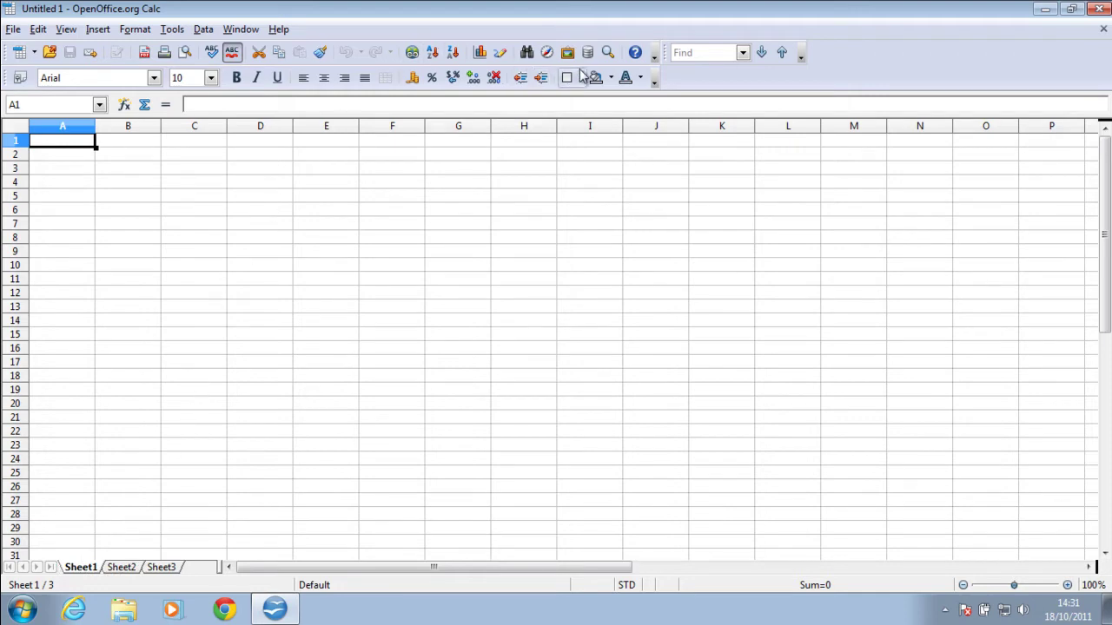
left_click(172, 29)
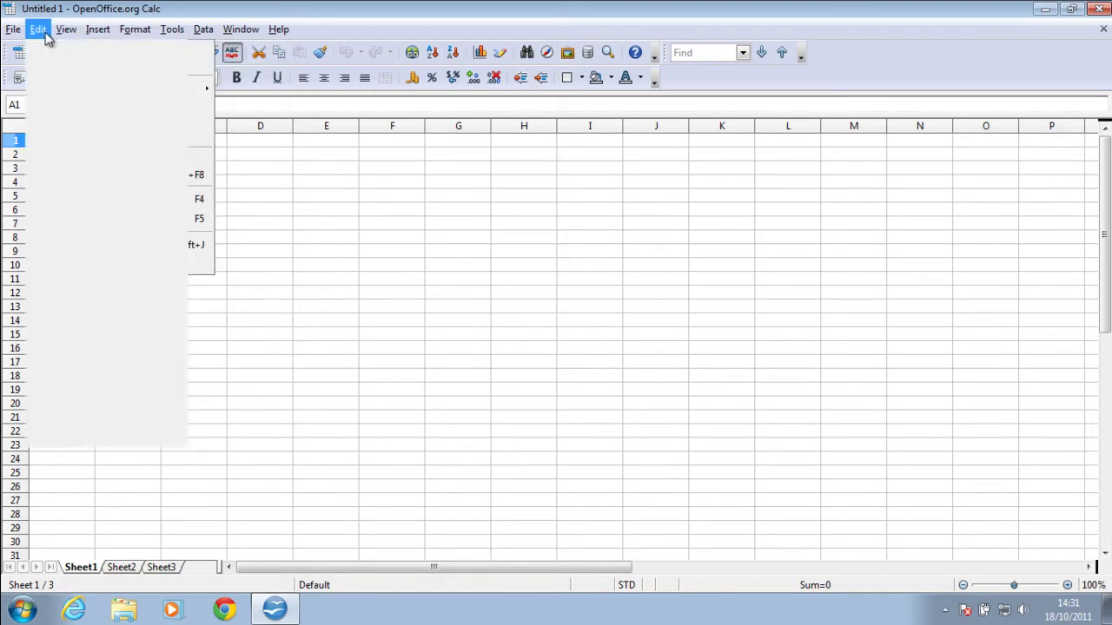
mouse_move(276, 32)
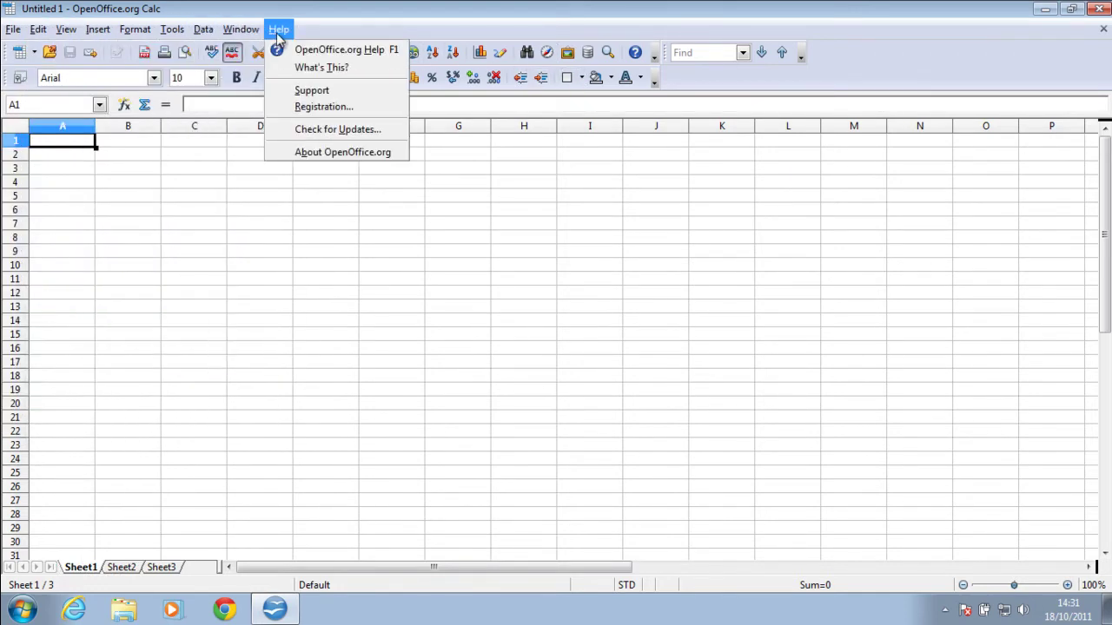
left_click(330, 26)
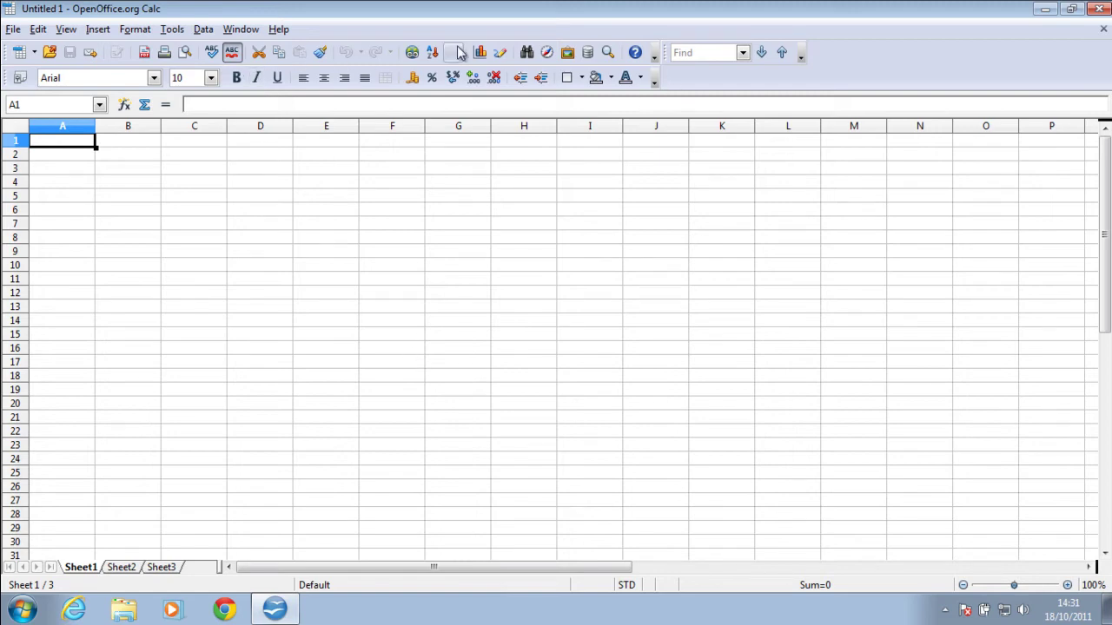
Step: Close the blank spreadsheet and relaunch OpenOffice.org from the desktop
left_click_drag(1108, 232, 1108, 177)
left_click(1098, 8)
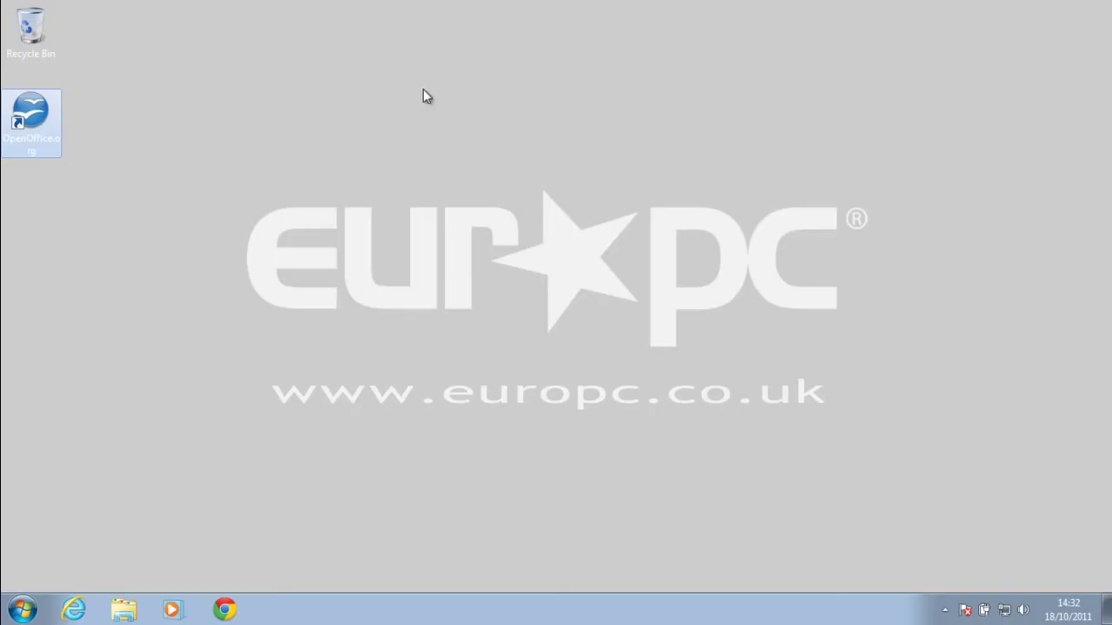
double_click(53, 129)
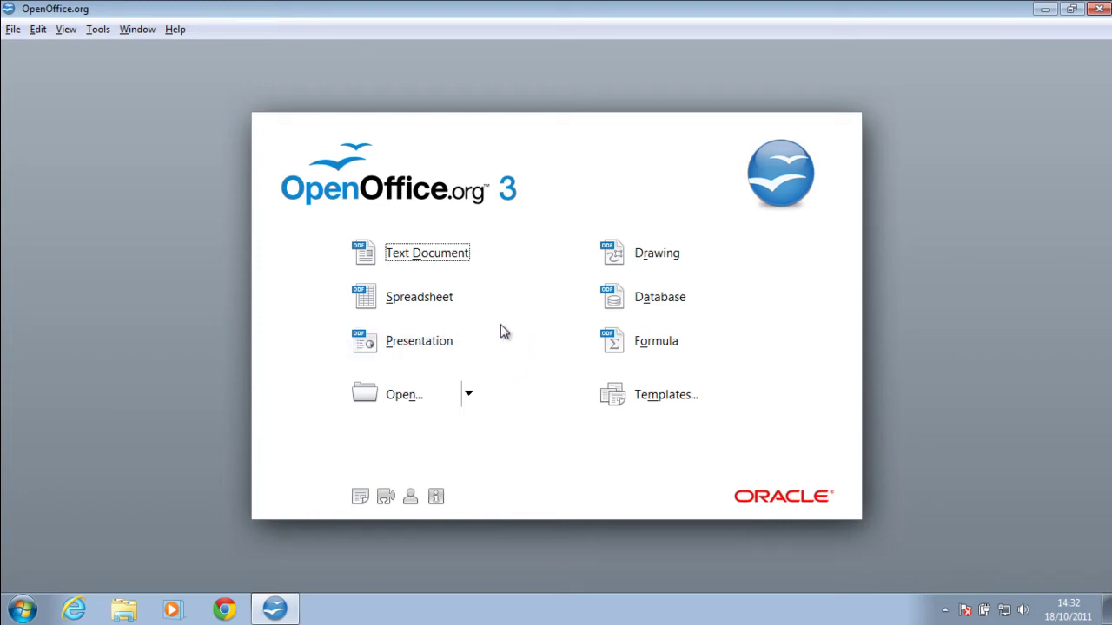
Step: Create an empty presentation with the Subtle Accents slide design, keeping the default output medium and transition settings
left_click(460, 347)
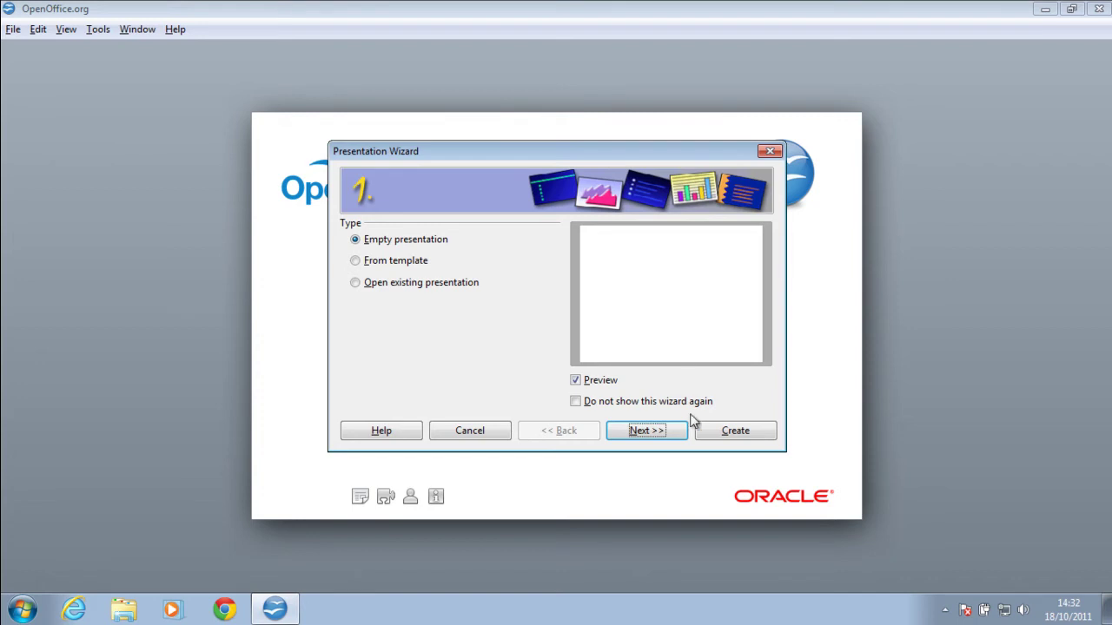
left_click(662, 434)
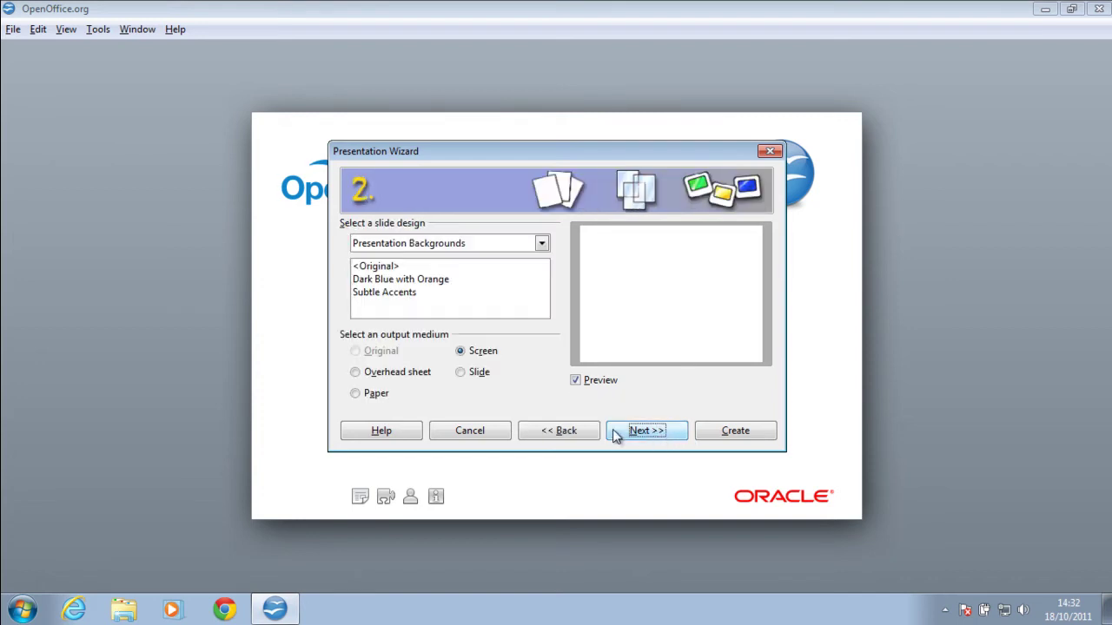
left_click(437, 293)
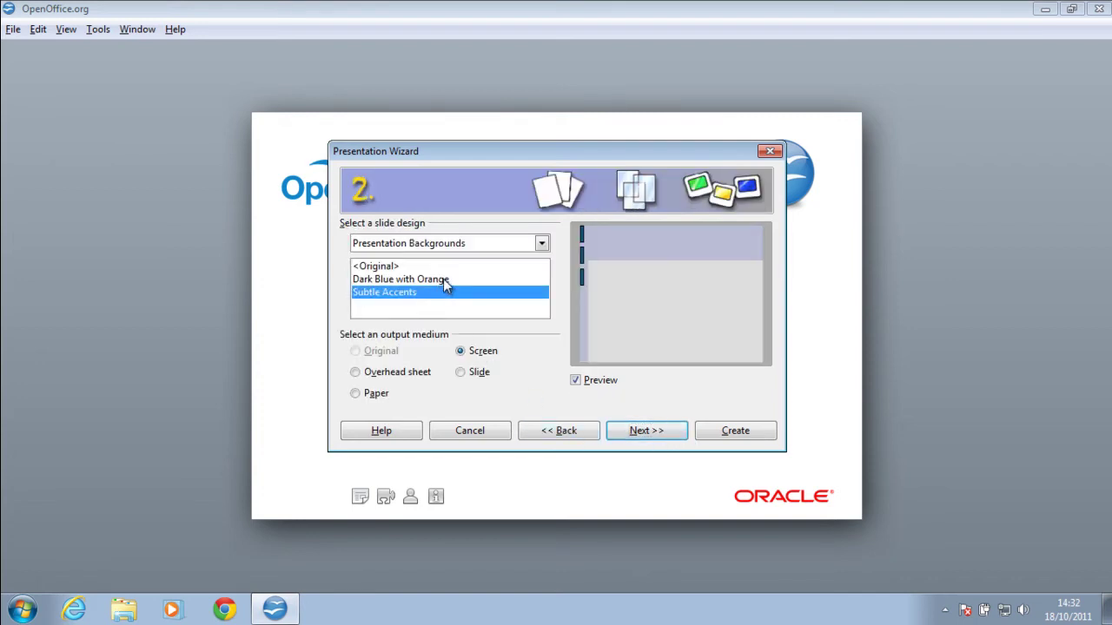
left_click(443, 280)
left_click(437, 293)
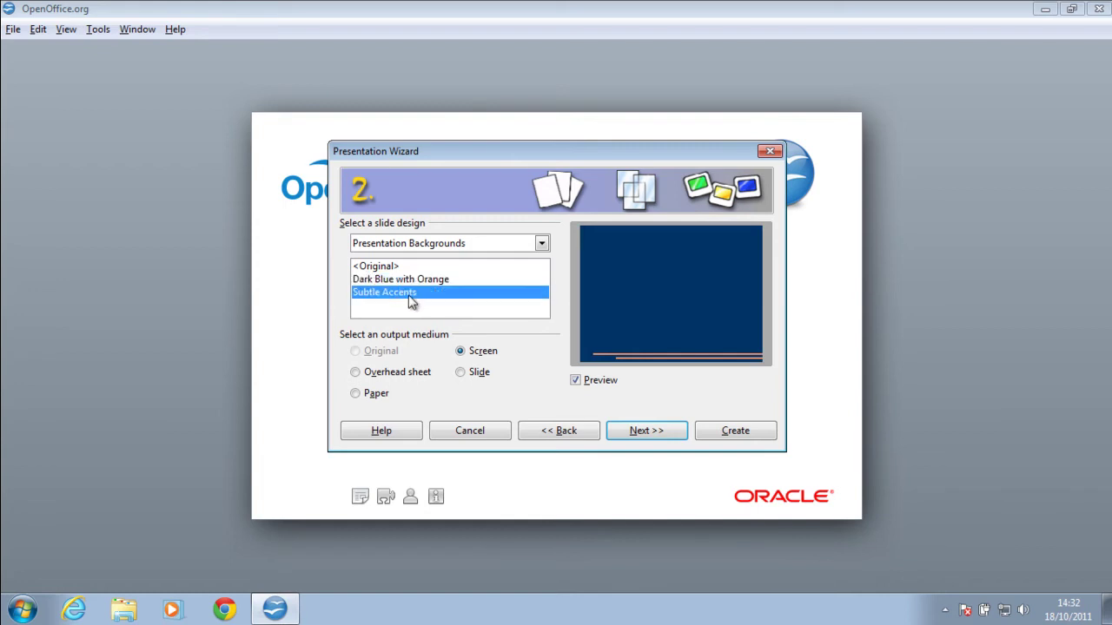
left_click(640, 433)
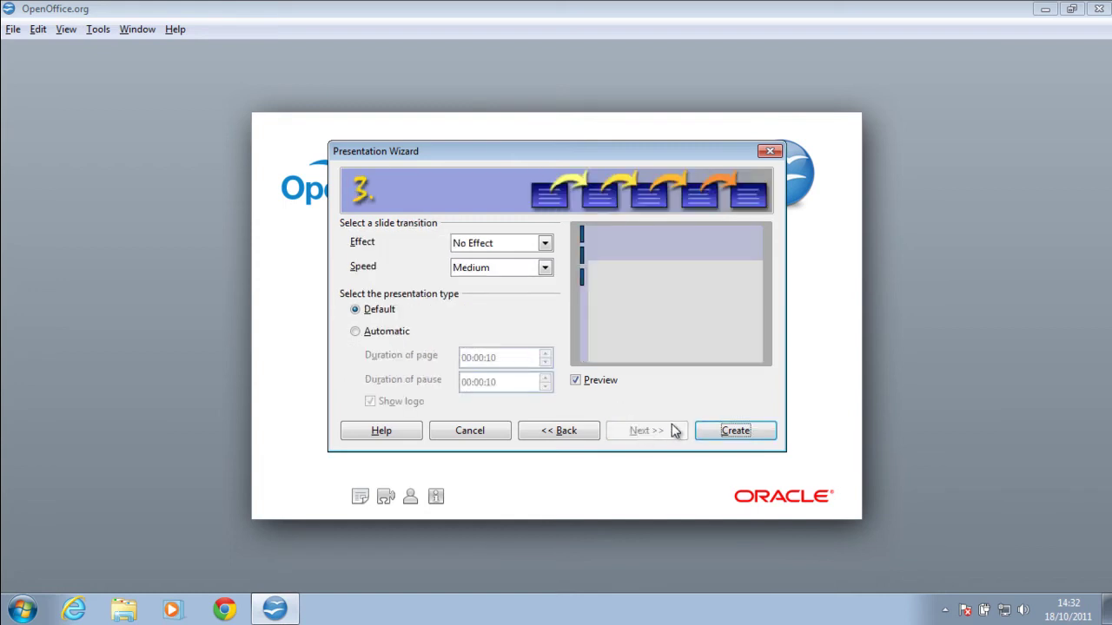
left_click(732, 431)
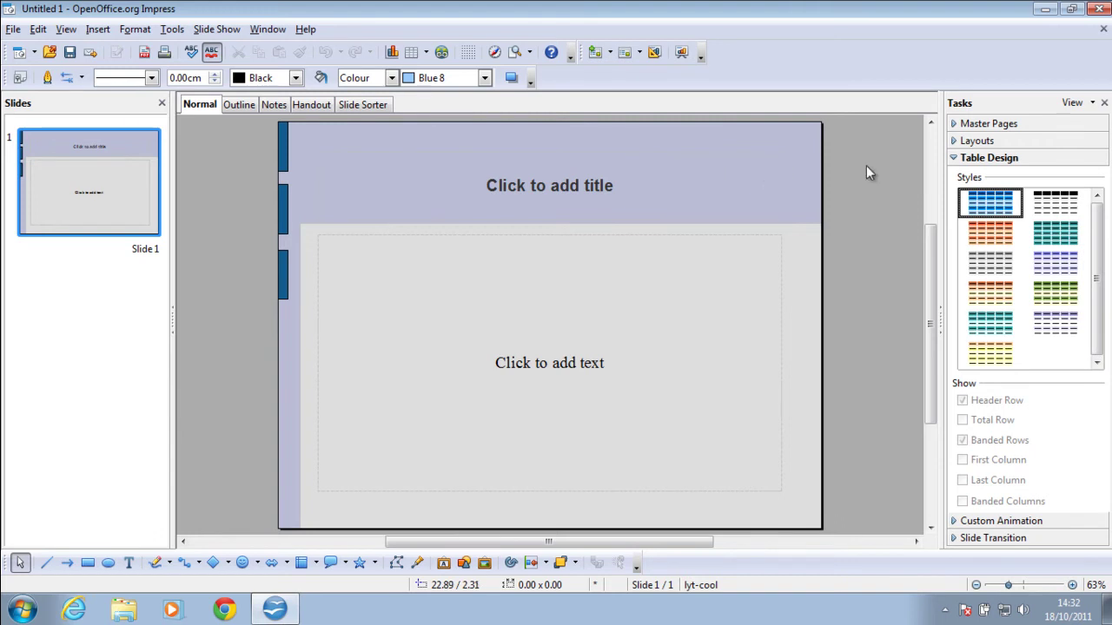
Step: Look over the new presentation's slide area and the commands in its menus
left_click_drag(931, 271, 933, 167)
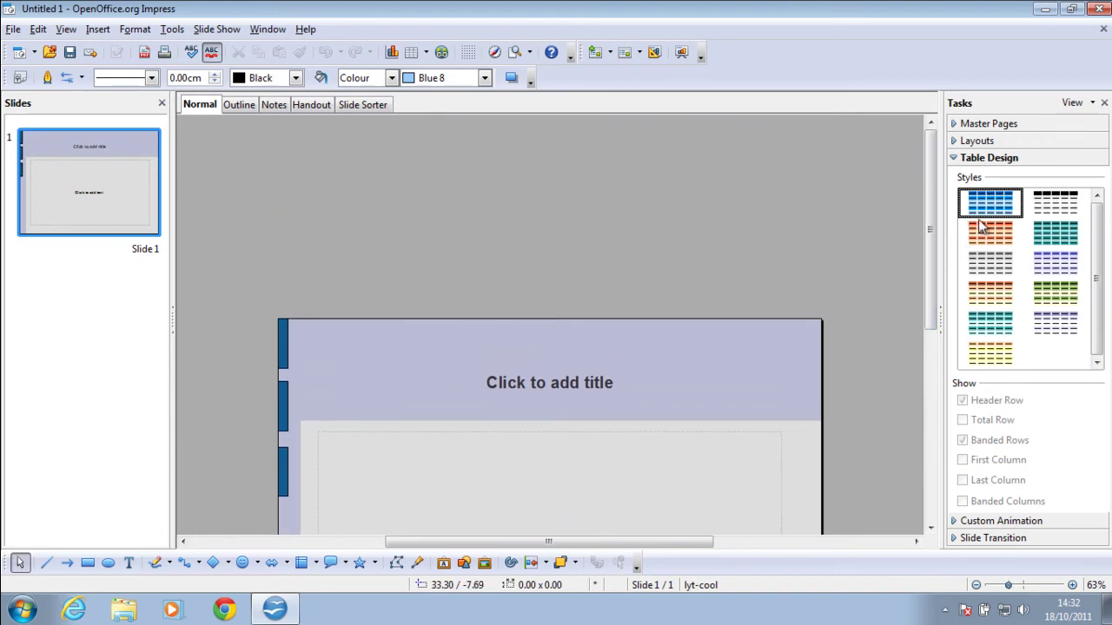
left_click_drag(936, 235, 932, 327)
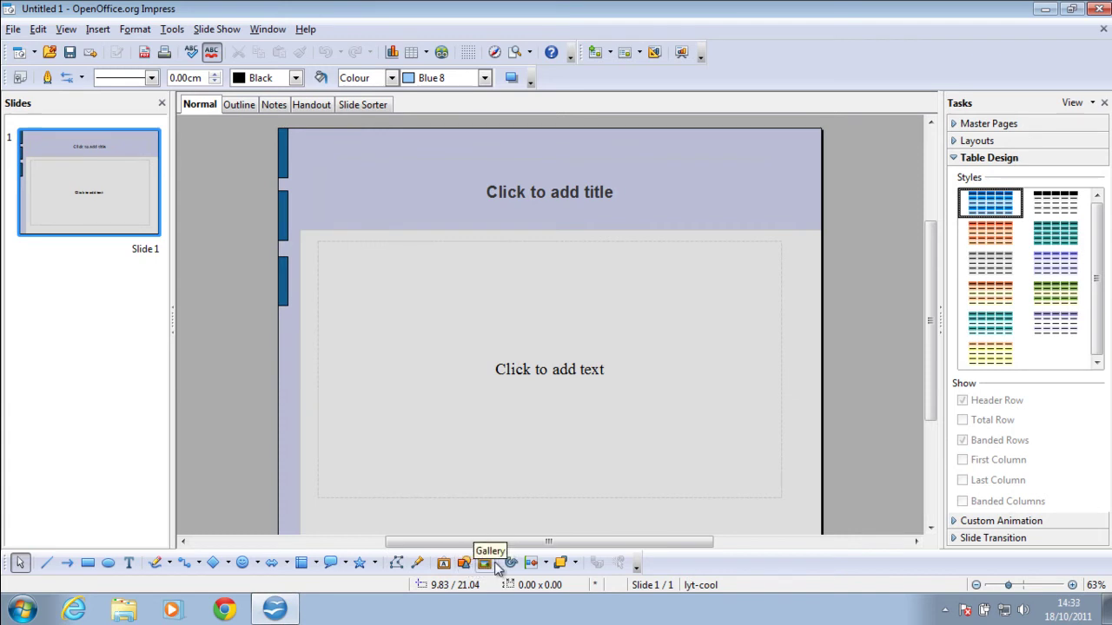
left_click(216, 29)
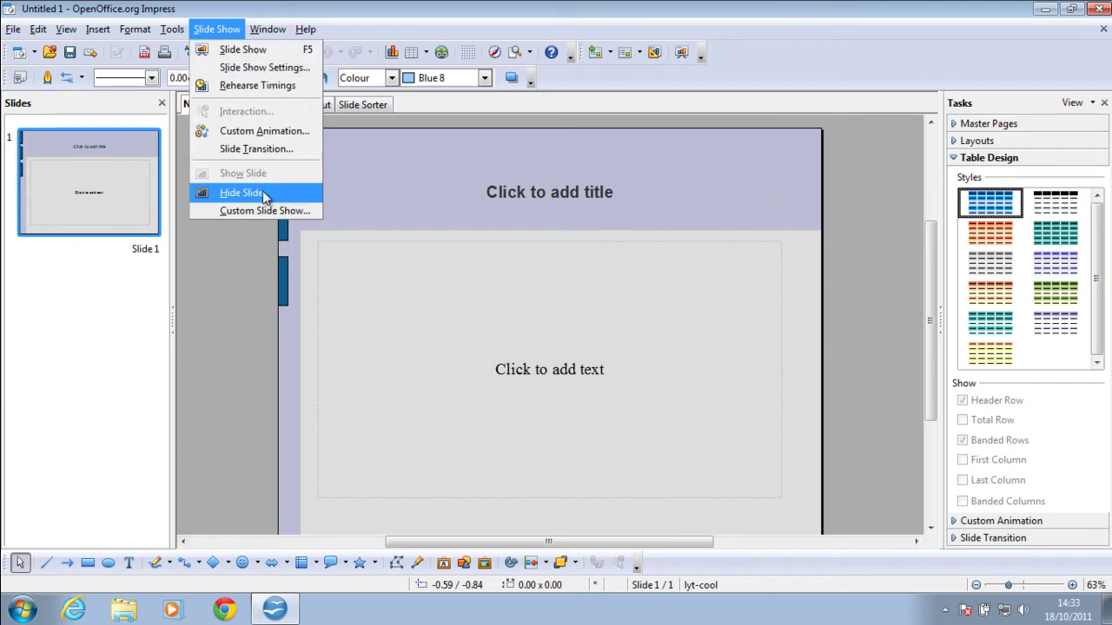
mouse_move(305, 30)
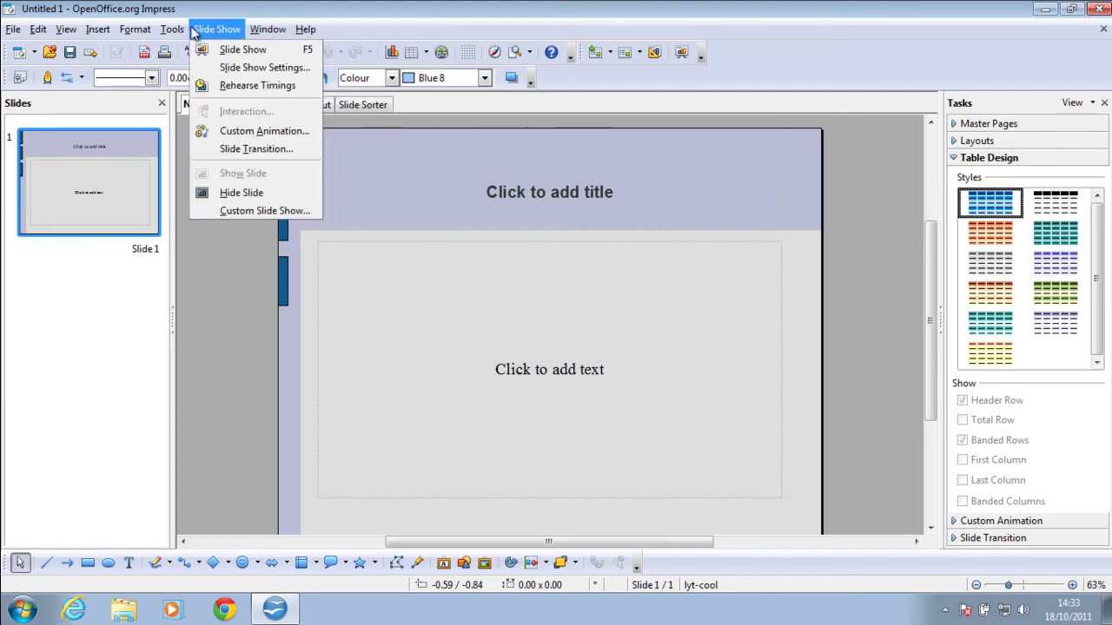
mouse_move(5, 33)
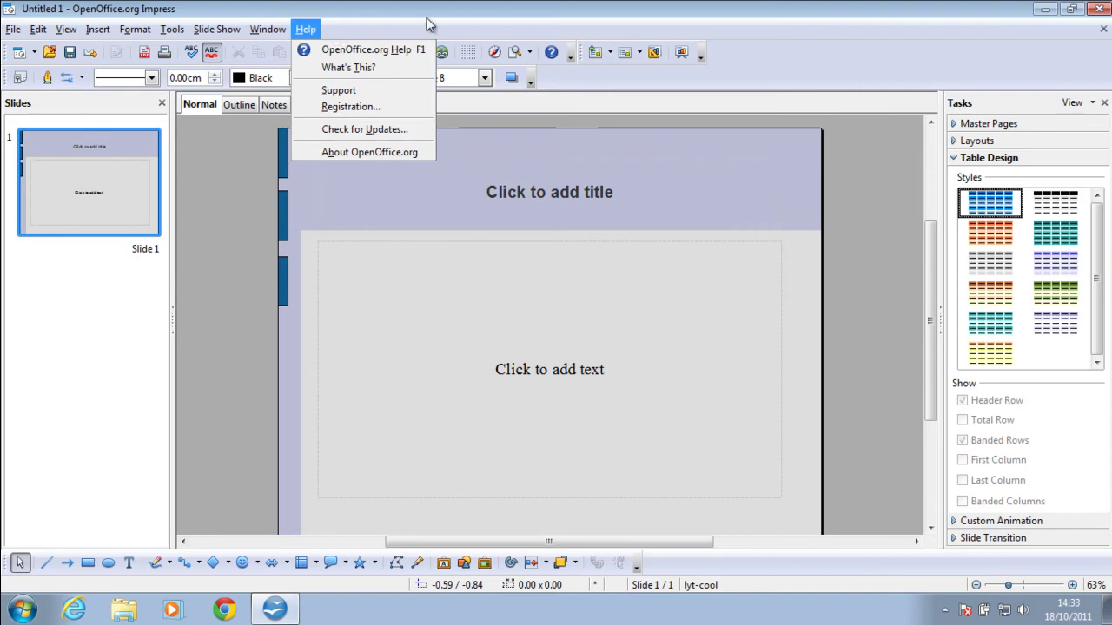
left_click(452, 12)
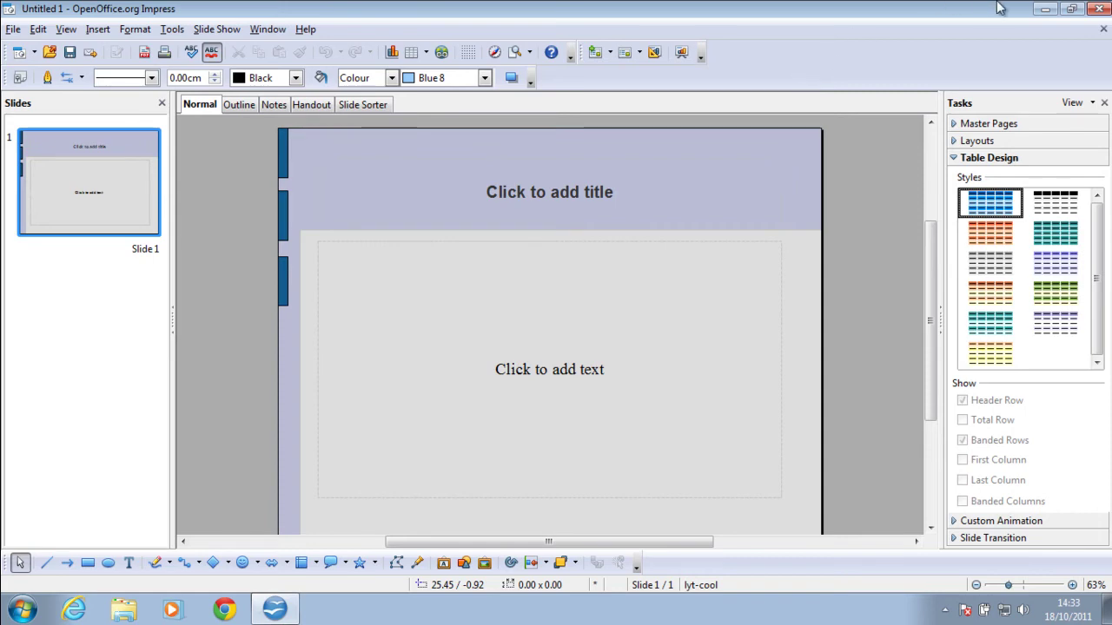
Step: Close the presentation, discarding its changes, and create a new drawing from the relaunched OpenOffice.org start screen
left_click(1096, 9)
left_click(556, 324)
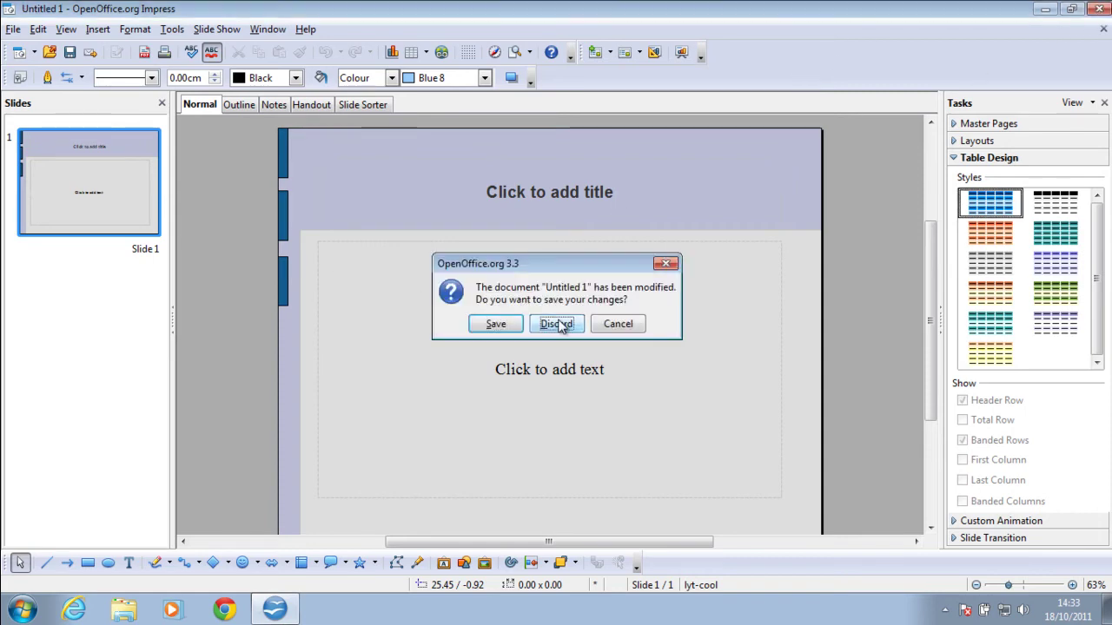
double_click(20, 108)
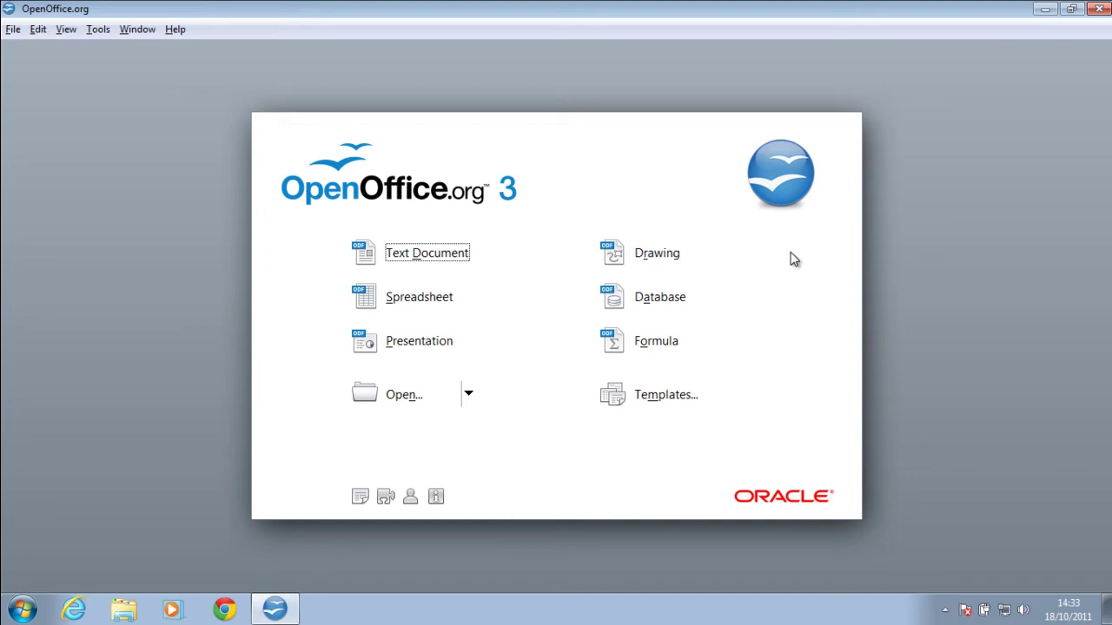
left_click(689, 264)
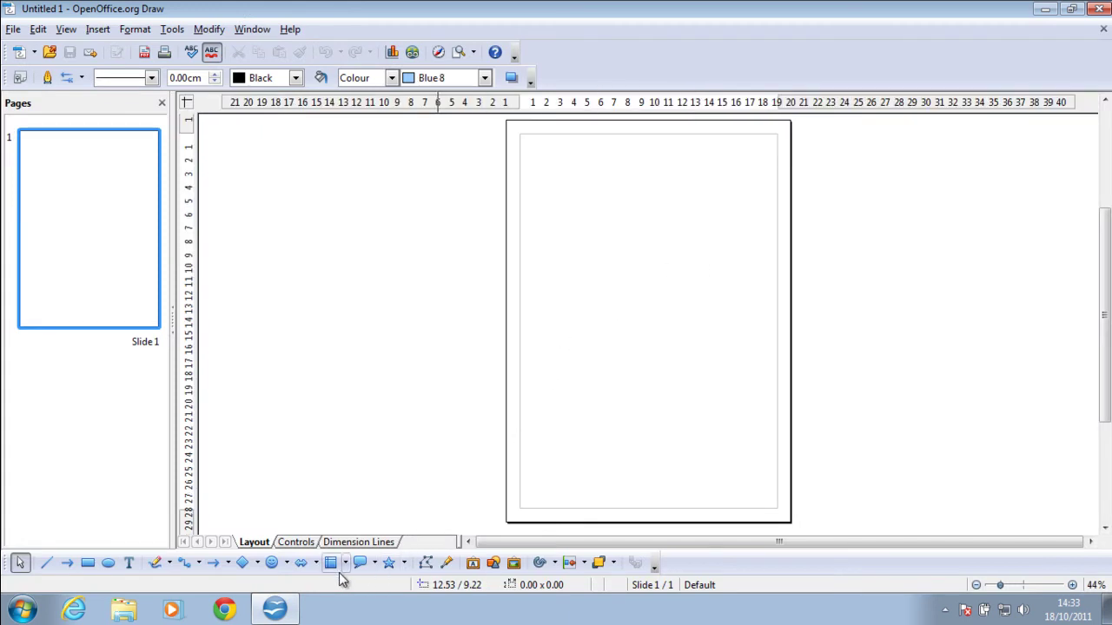
Step: Draw a diamond about 5 × 7 cm mid-page and a smiley face about 5.5 × 6 cm near the page's upper-right corner
left_click(242, 561)
mouse_move(621, 262)
left_mouse_down()
mouse_move(647, 318)
mouse_move(689, 357)
left_mouse_up()
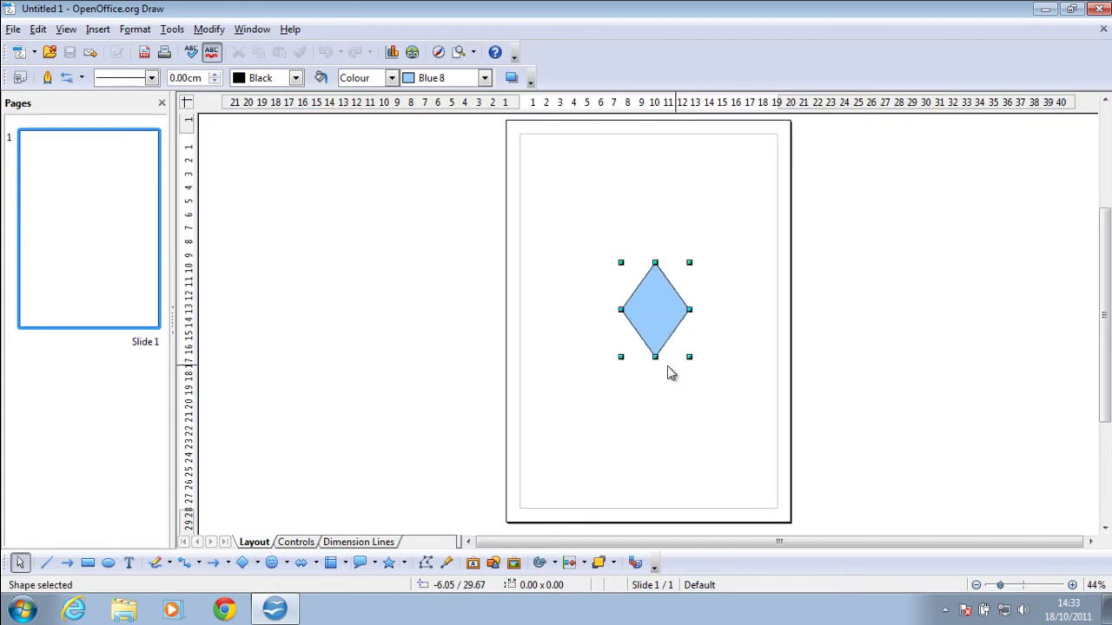
left_click(272, 562)
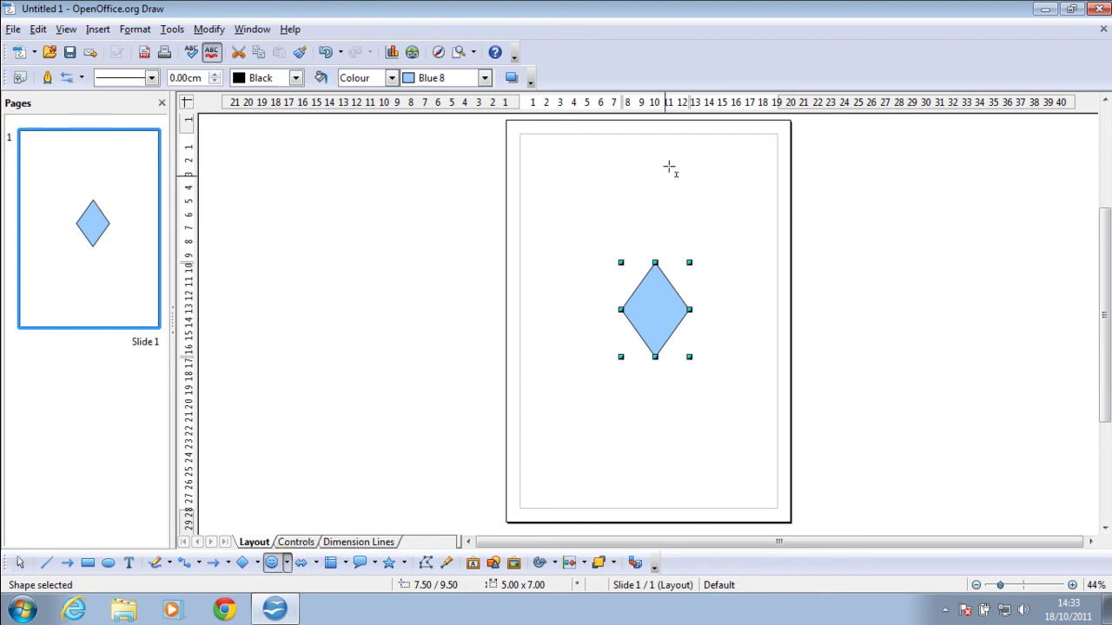
left_click_drag(667, 148, 742, 227)
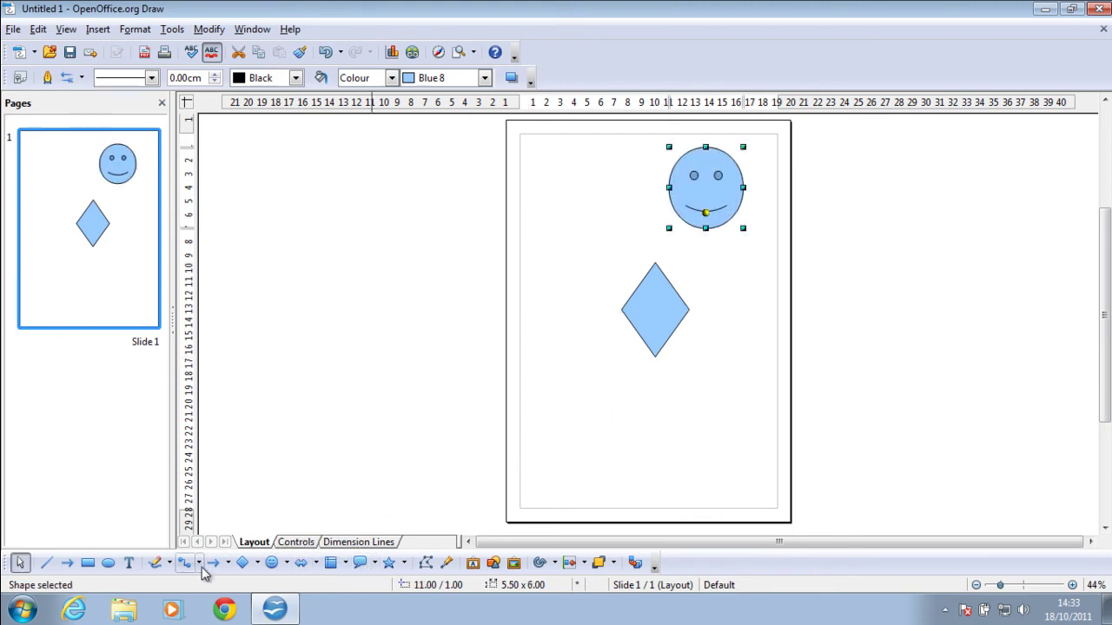
Step: Draw a circle about 7.5 cm across in the lower-left part of the page and deselect it
left_click(108, 563)
left_click_drag(541, 350, 641, 452)
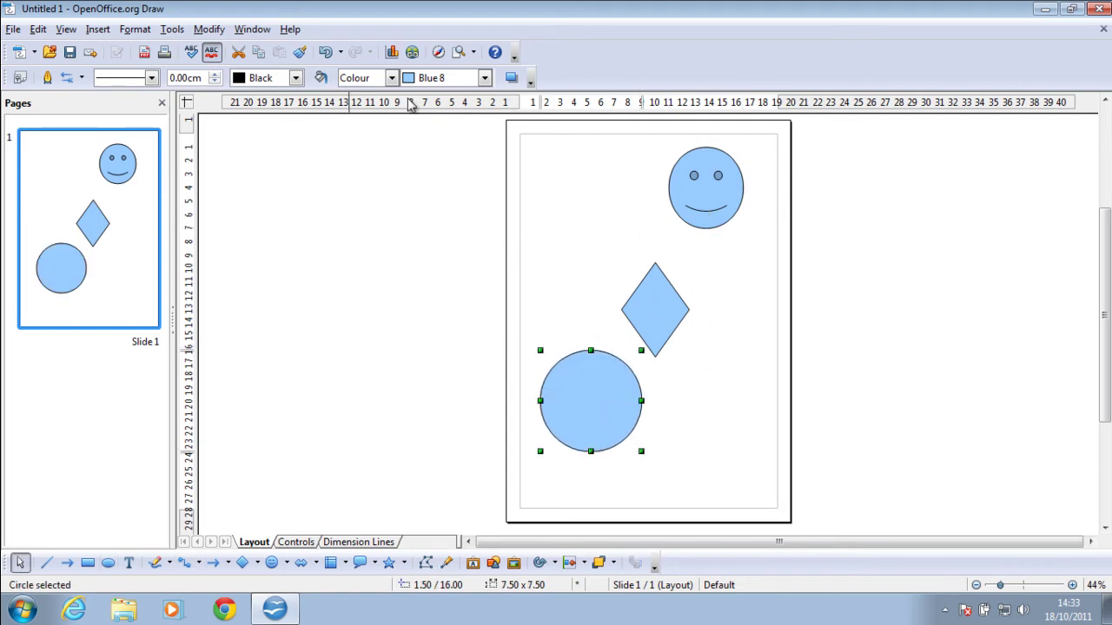
left_click(569, 230)
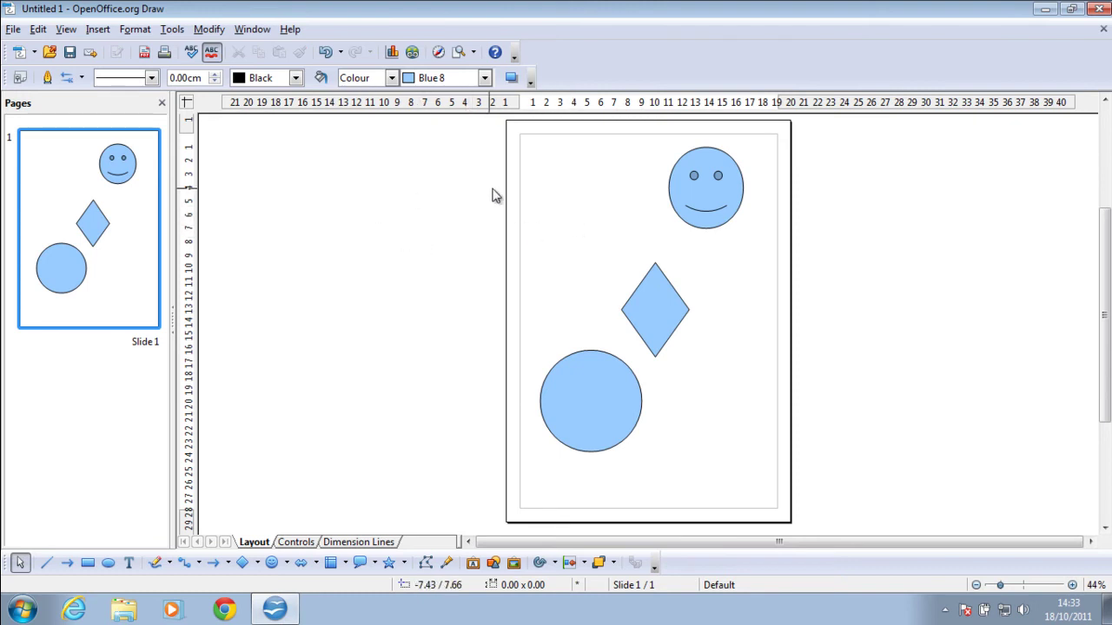
mouse_move(1104, 259)
left_mouse_down()
mouse_move(1104, 190)
mouse_move(1104, 266)
mouse_move(1105, 252)
mouse_move(1083, 261)
left_mouse_up()
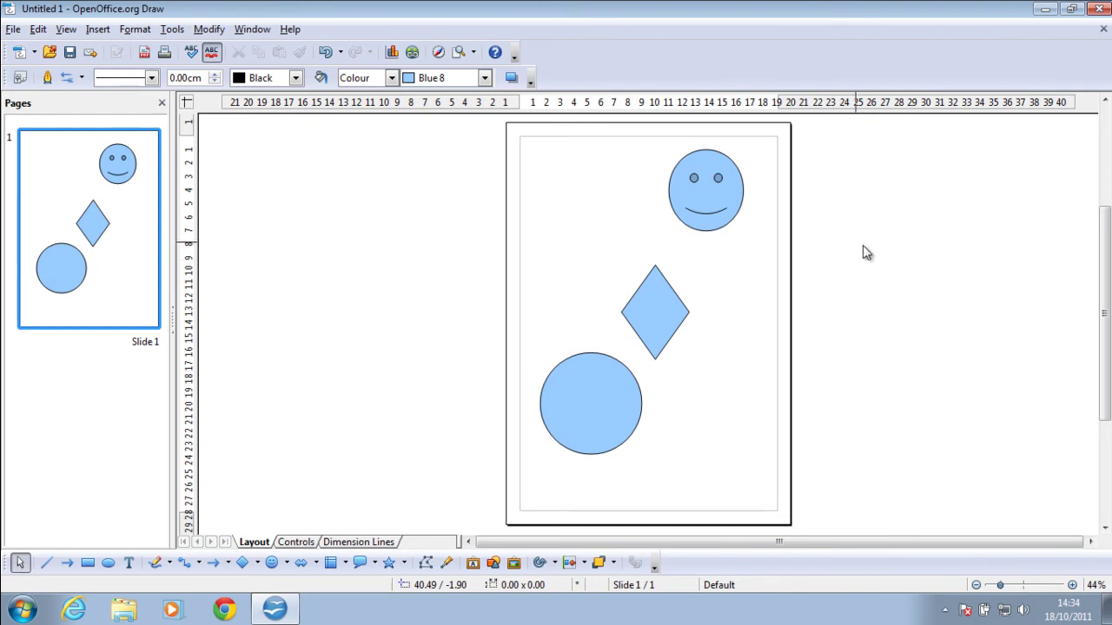
Step: Close the drawing, discarding its changes, and relaunch OpenOffice.org from the desktop
left_click(1100, 10)
left_click(553, 325)
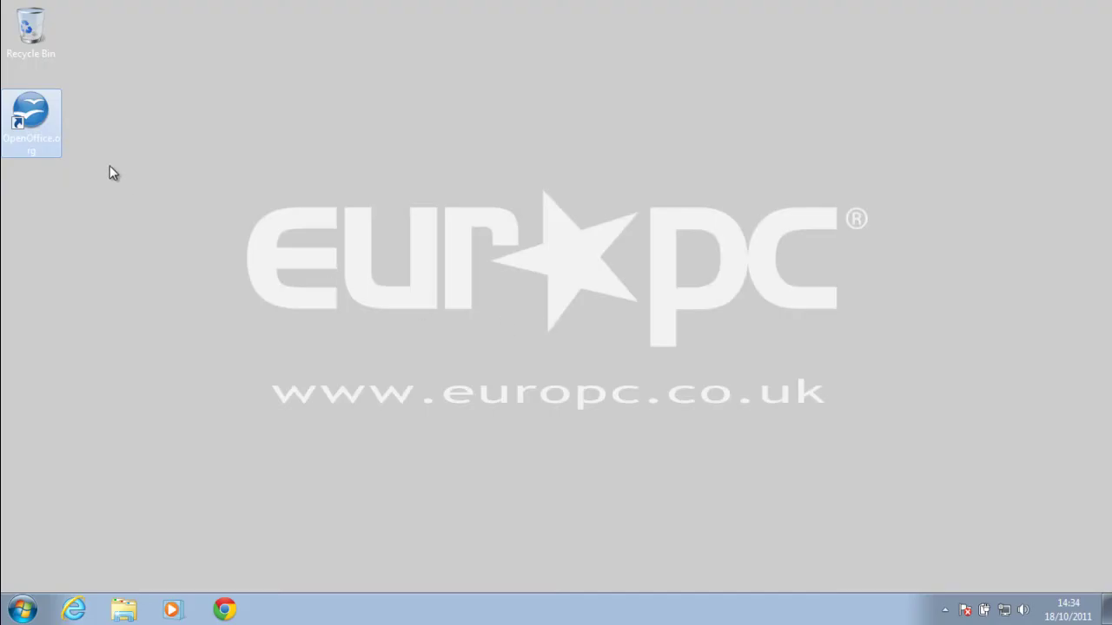
double_click(31, 127)
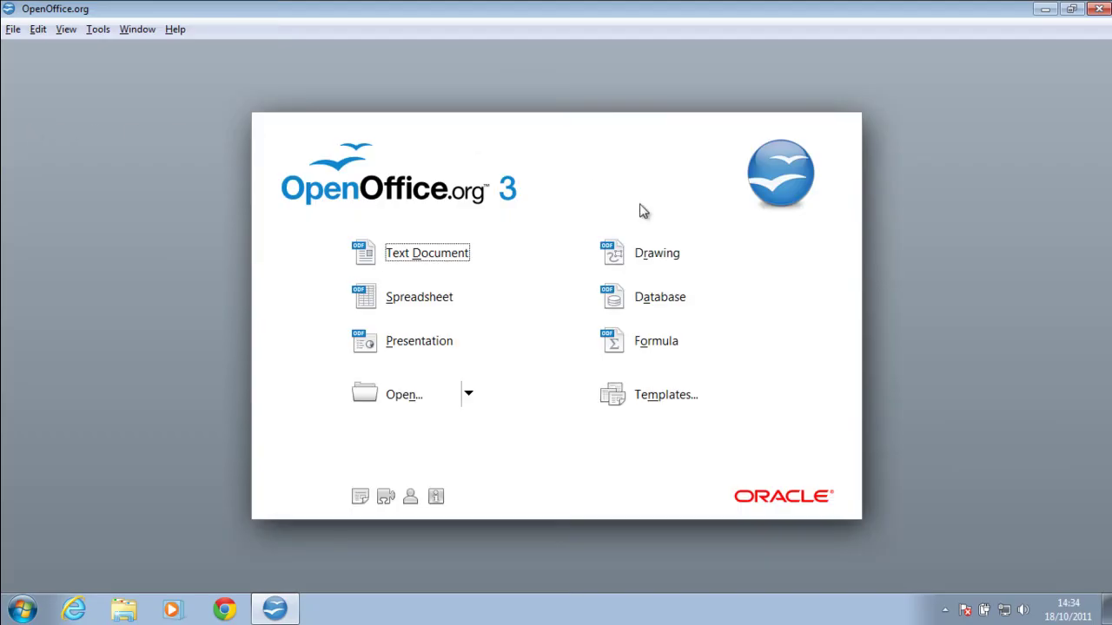
Step: Create a new registered database, opened for editing, and save it on the desktop as New Database in ODF Database format
left_click(724, 300)
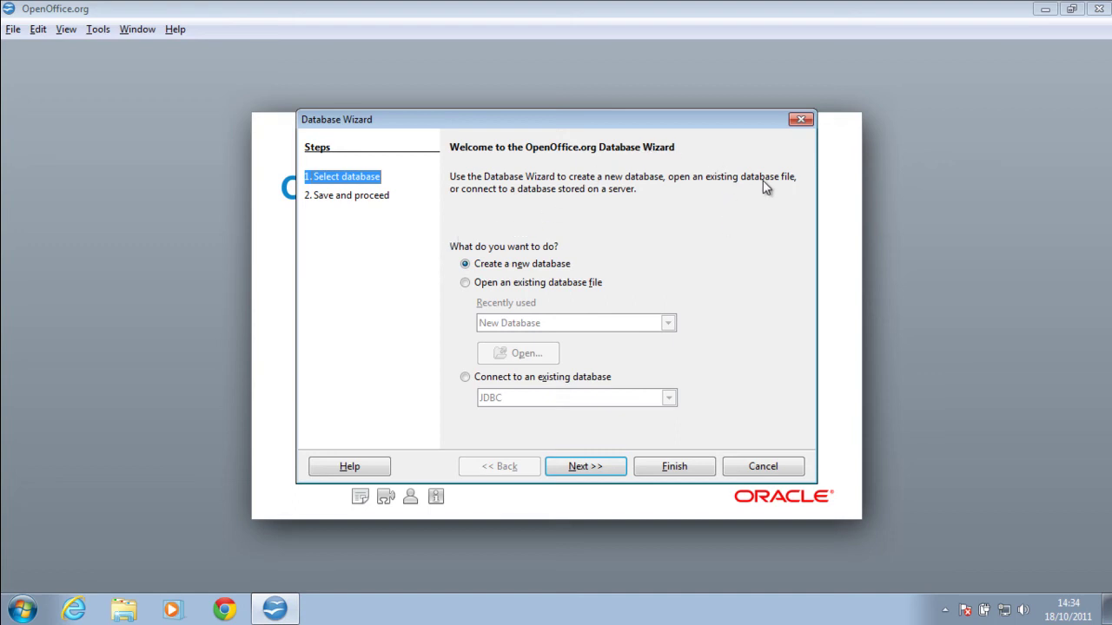
left_click(612, 467)
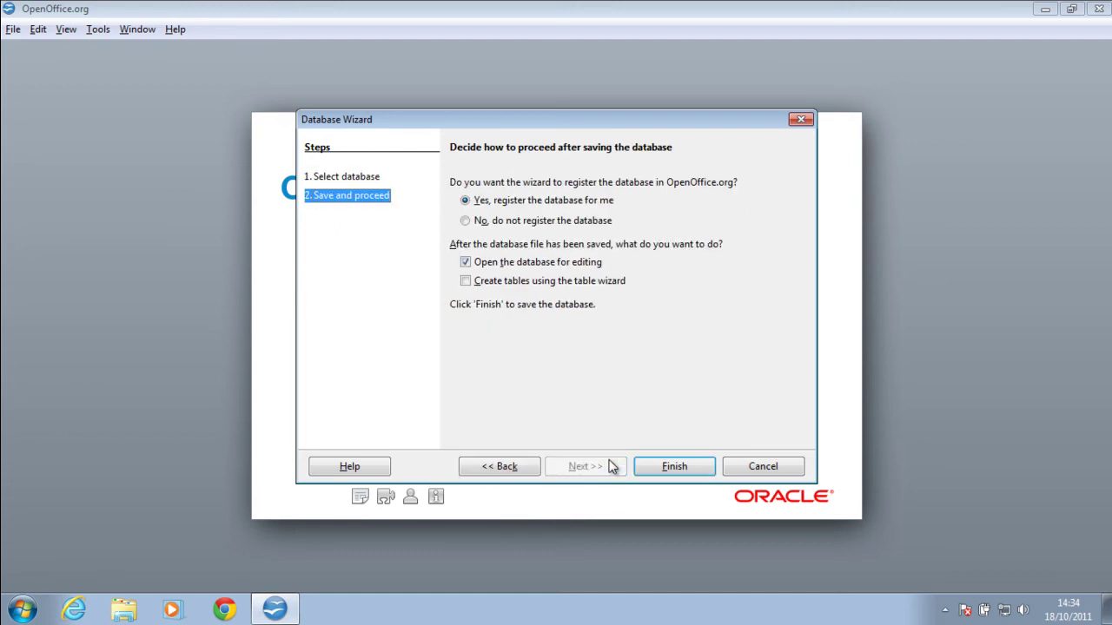
left_click(677, 470)
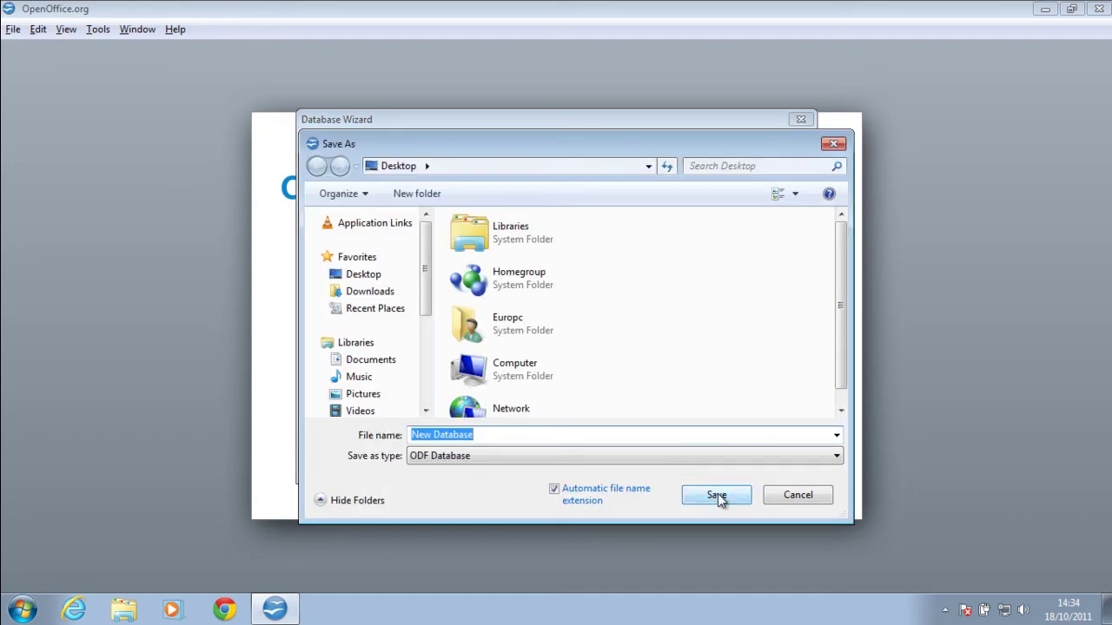
left_click(763, 459)
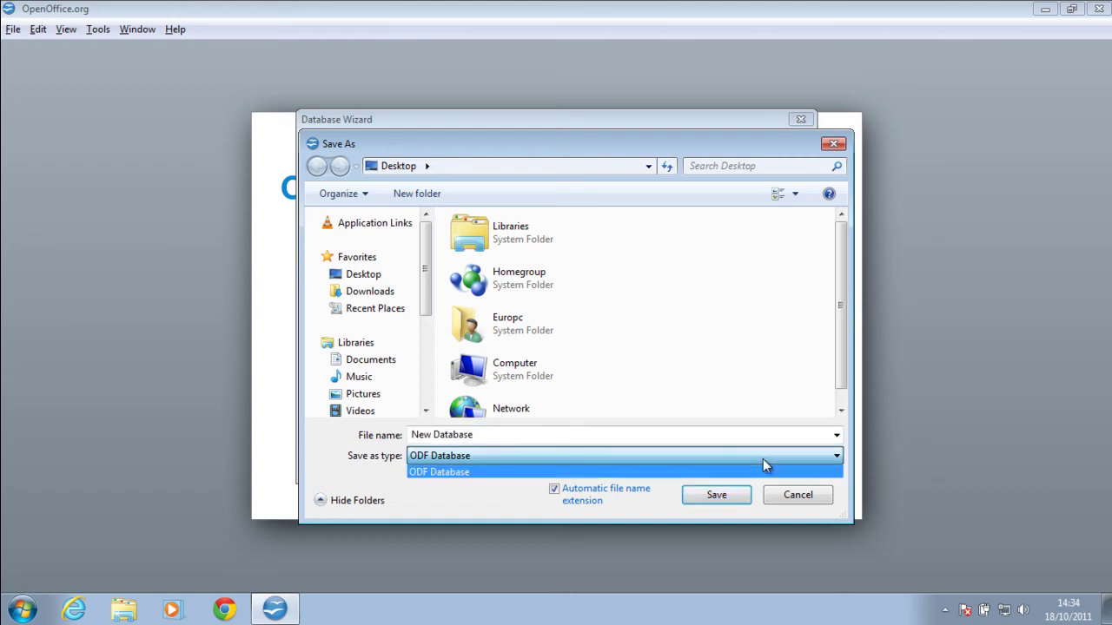
left_click(473, 486)
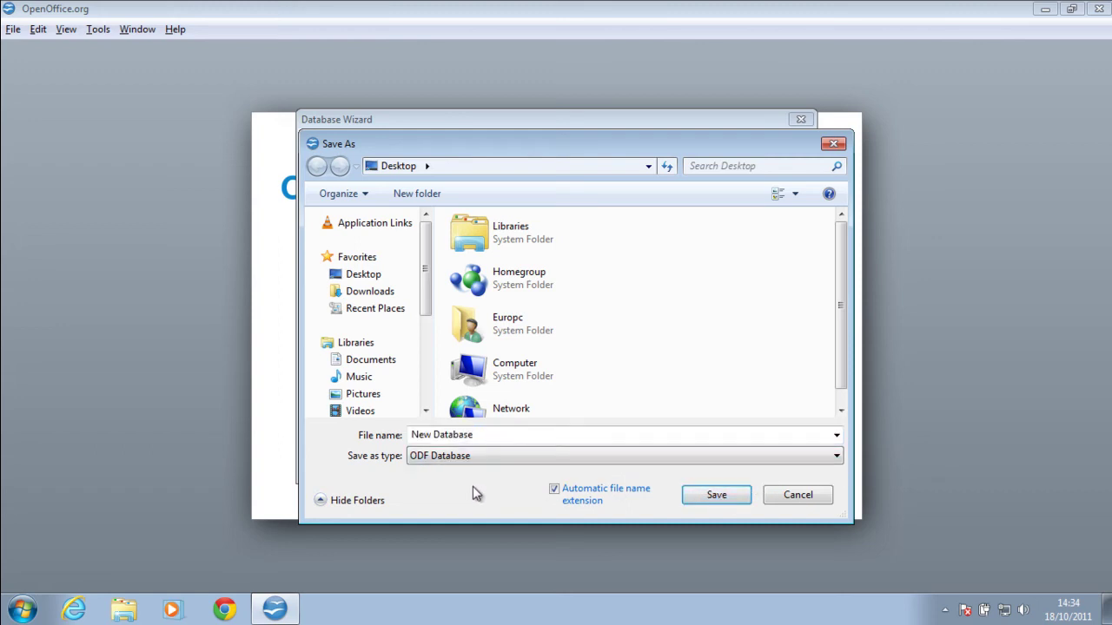
left_click(712, 497)
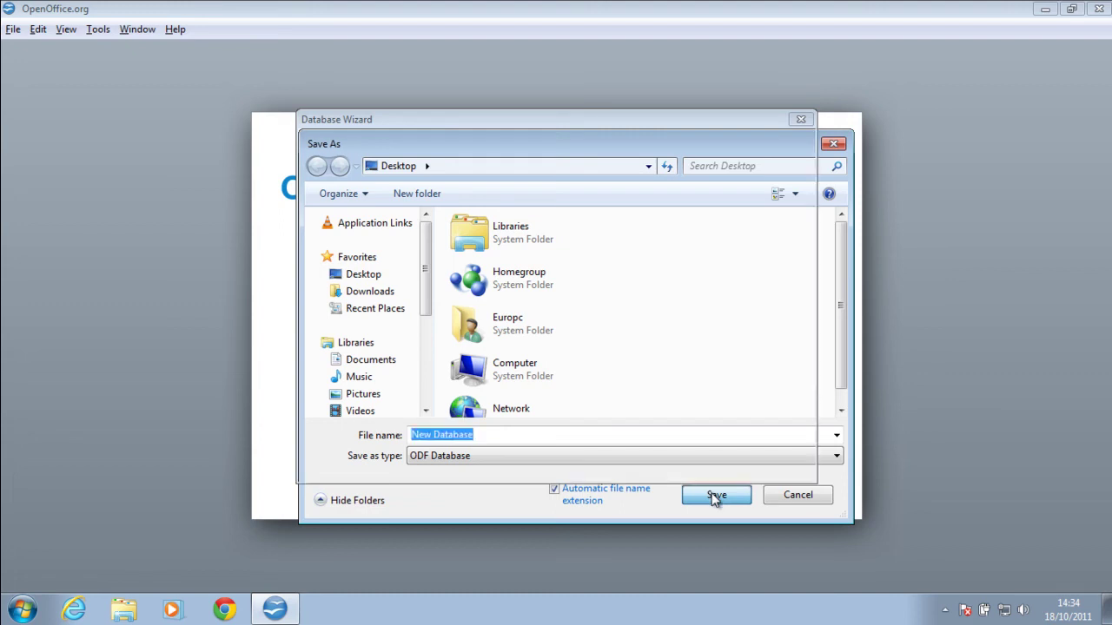
left_click(674, 467)
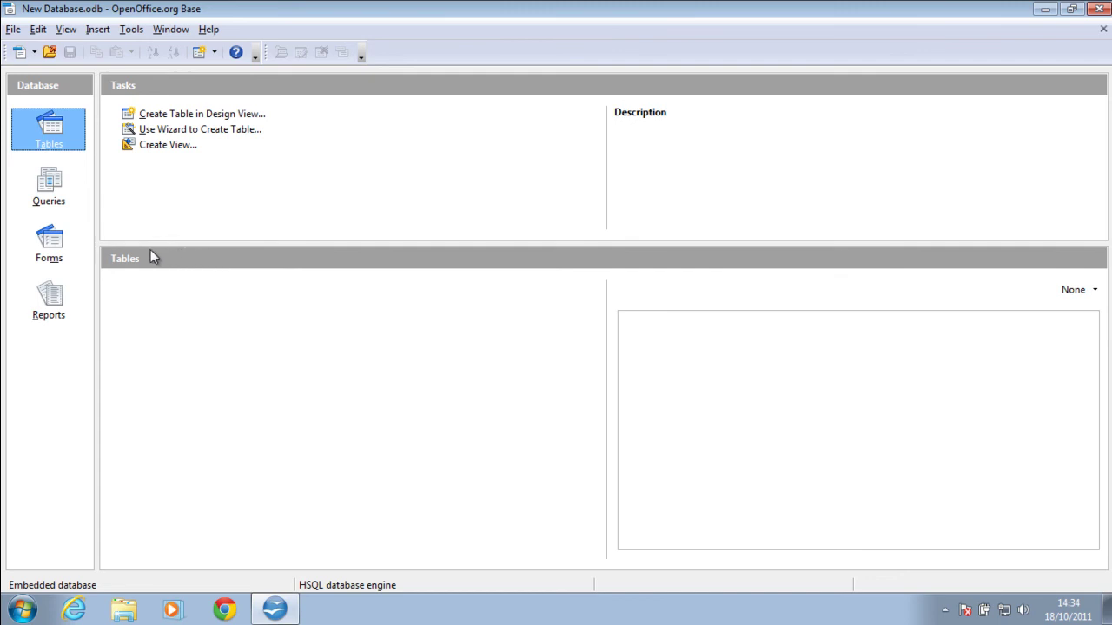
Step: Look over the database's menu commands and the tasks offered for tables, queries, forms and reports
left_click(128, 31)
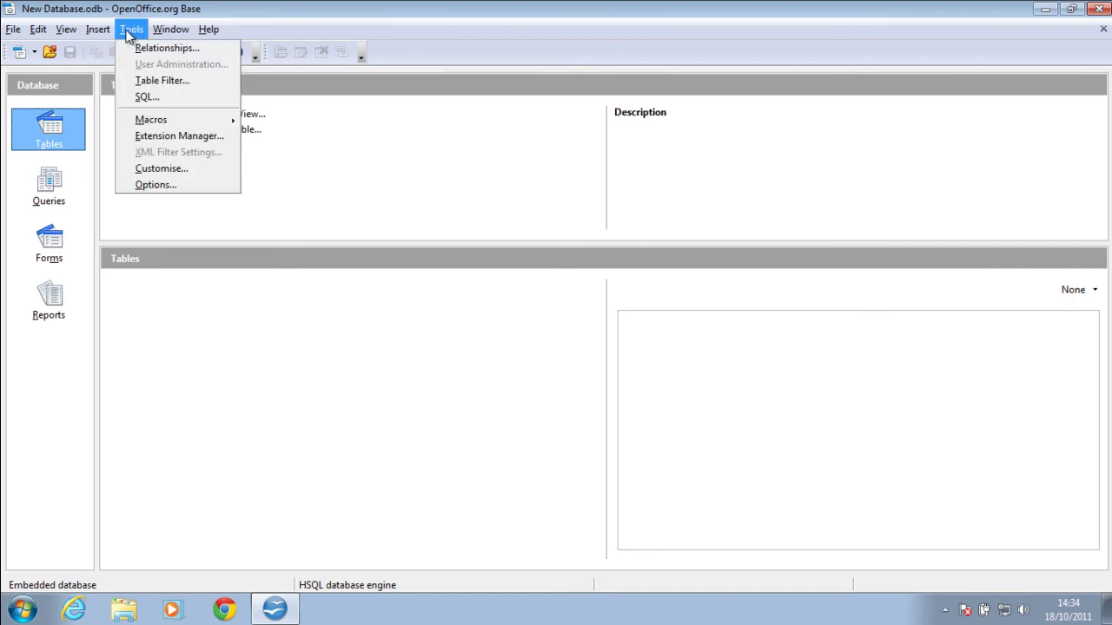
mouse_move(17, 35)
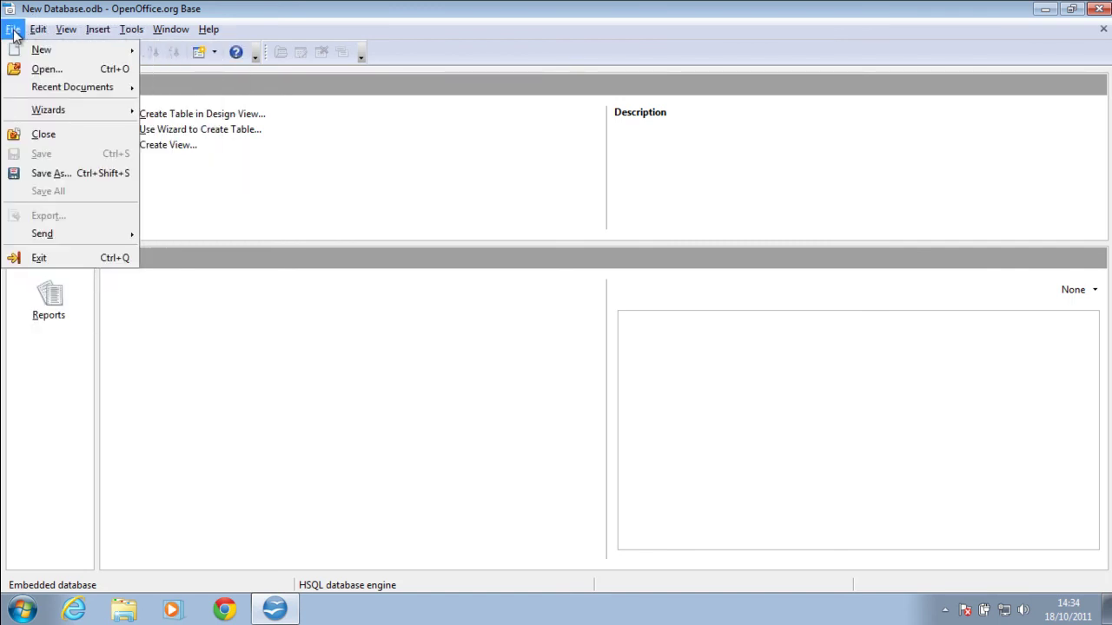
left_click(473, 182)
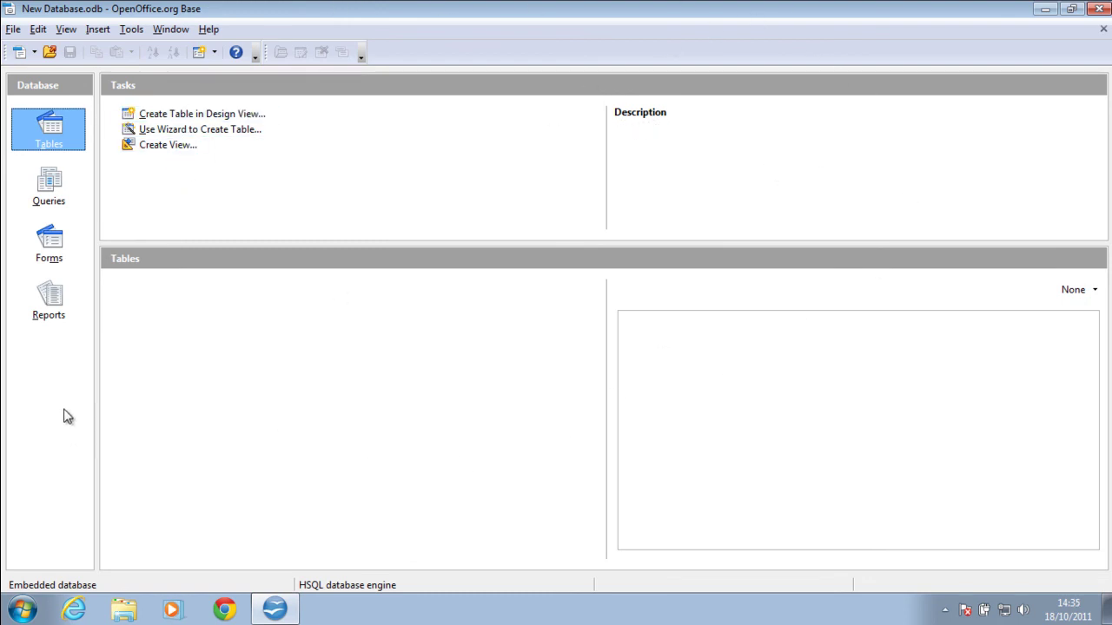
left_click(57, 187)
left_click(54, 241)
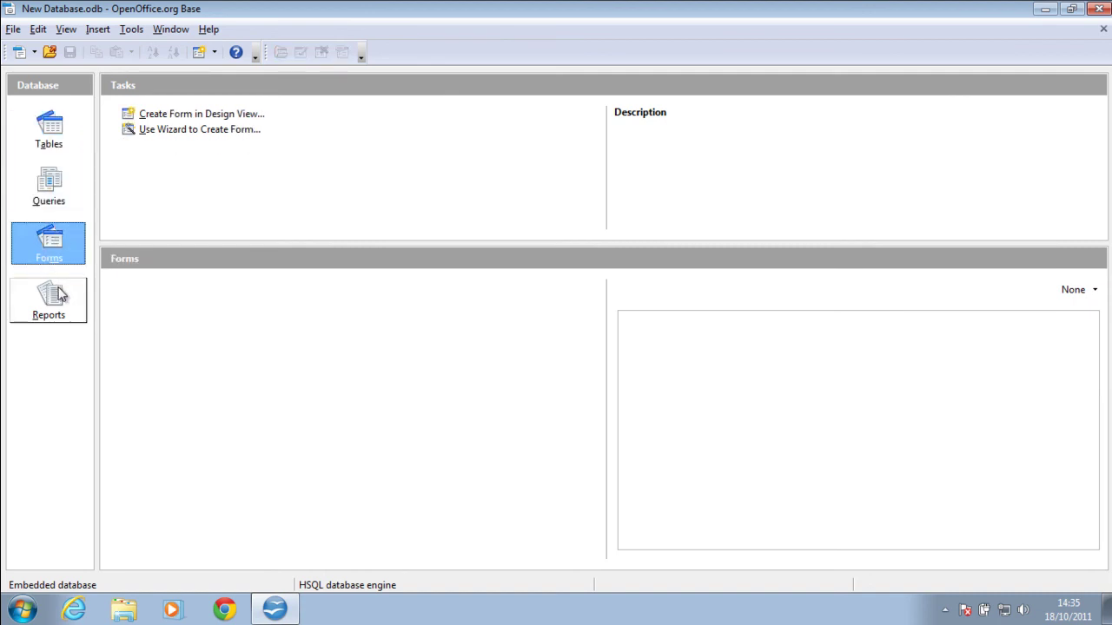
left_click(59, 299)
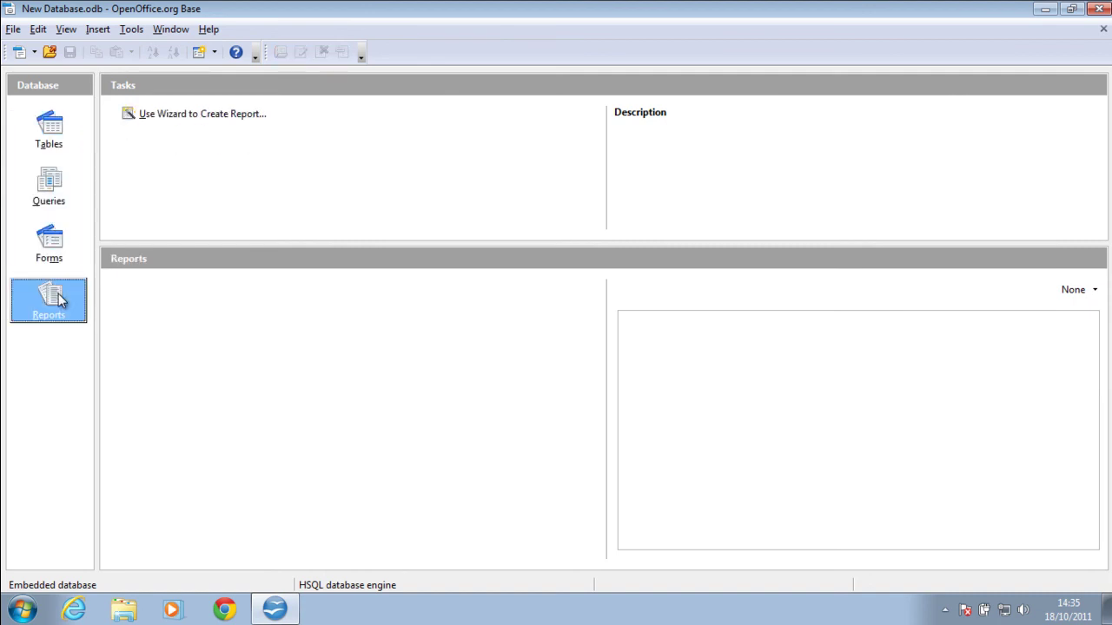
left_click(51, 119)
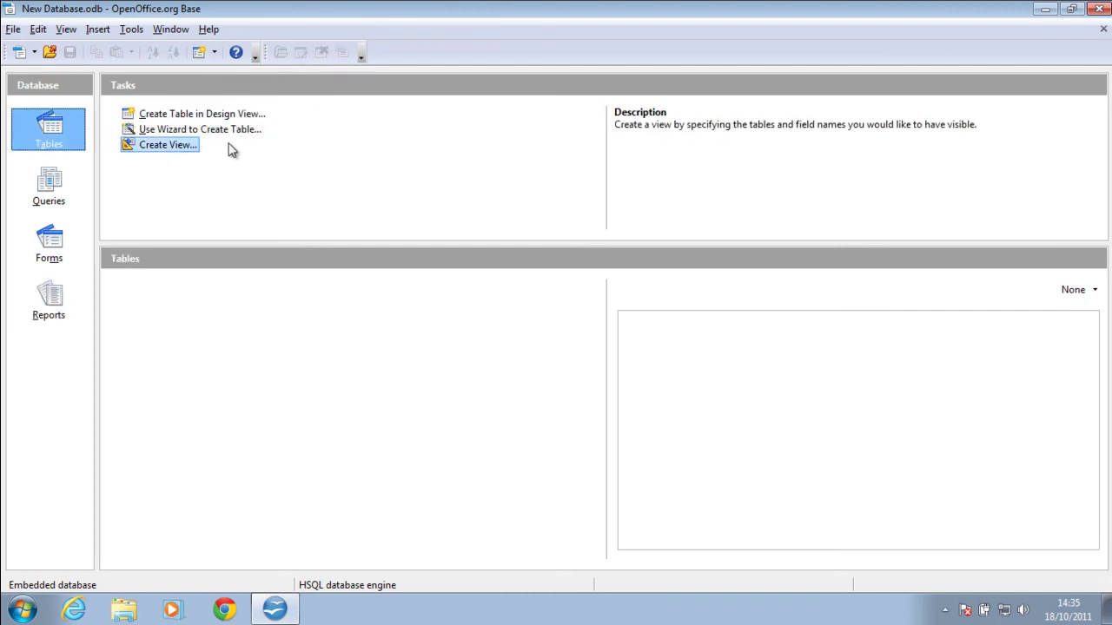
left_click(48, 184)
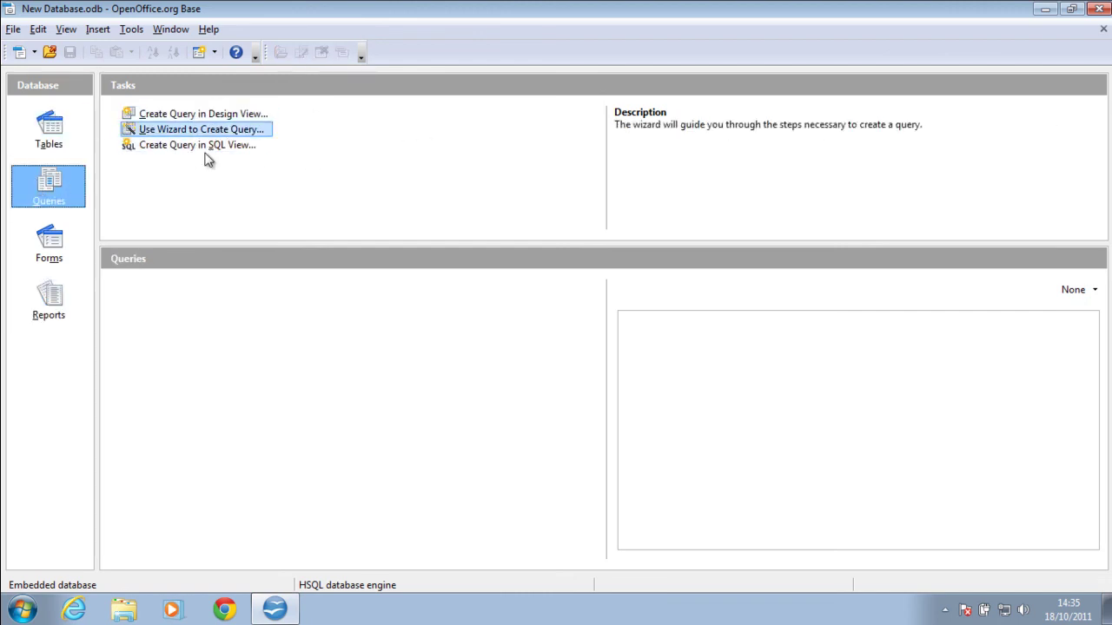
left_click(68, 248)
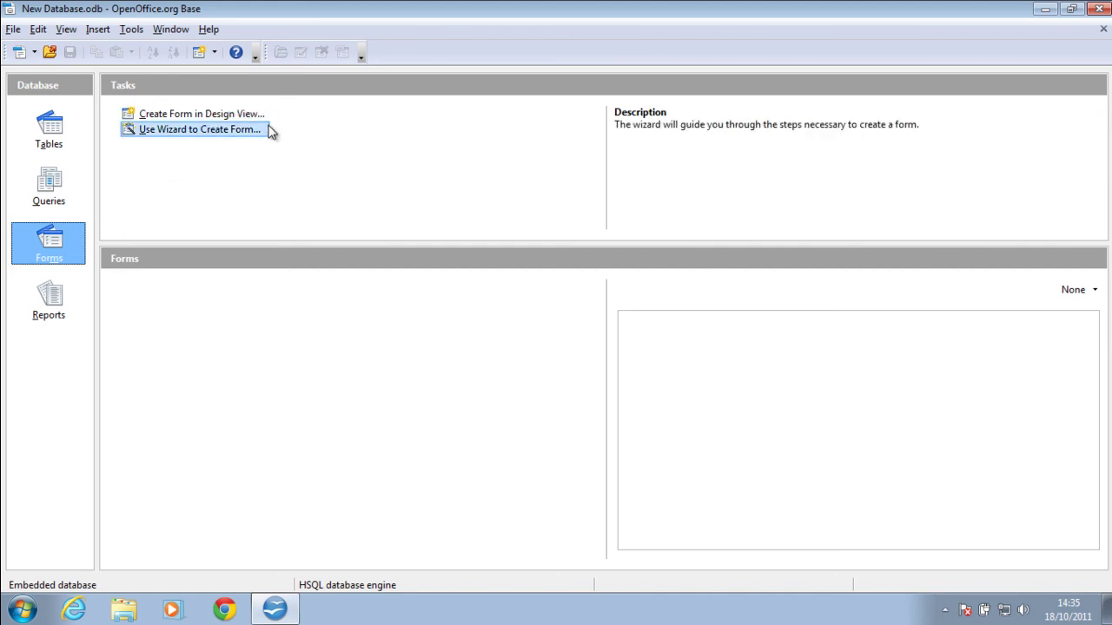
left_click(68, 311)
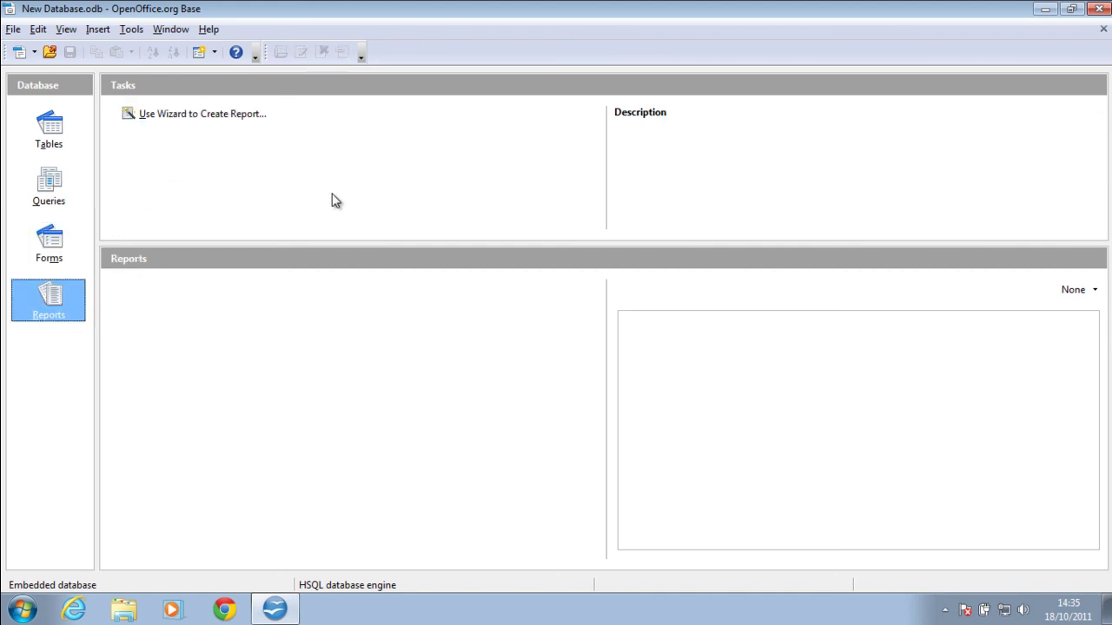
left_click(168, 29)
mouse_move(38, 29)
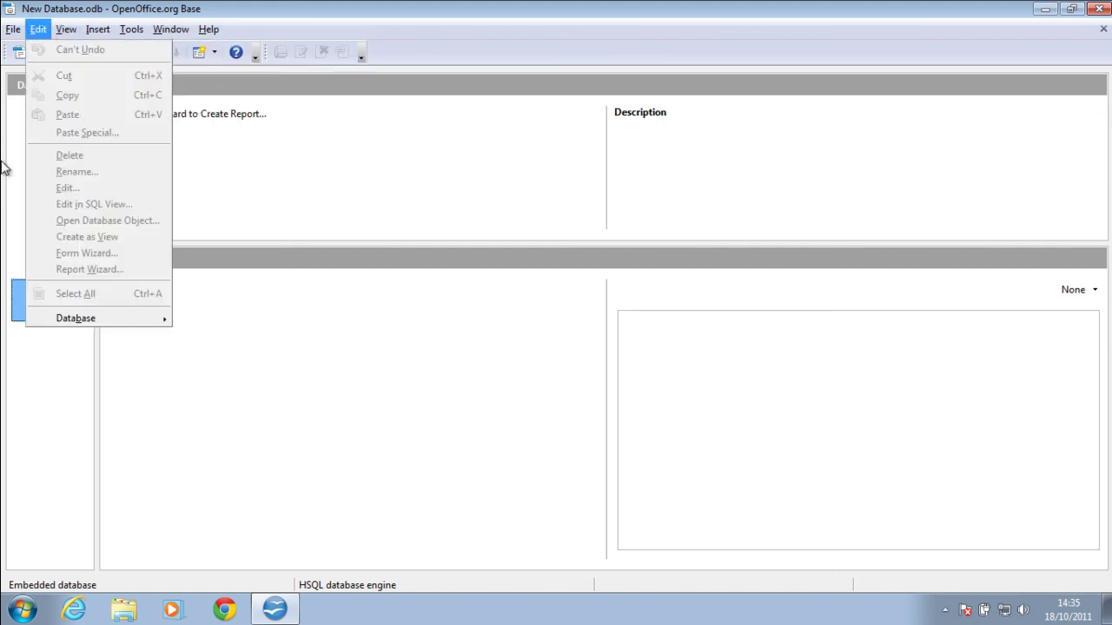
left_click(303, 427)
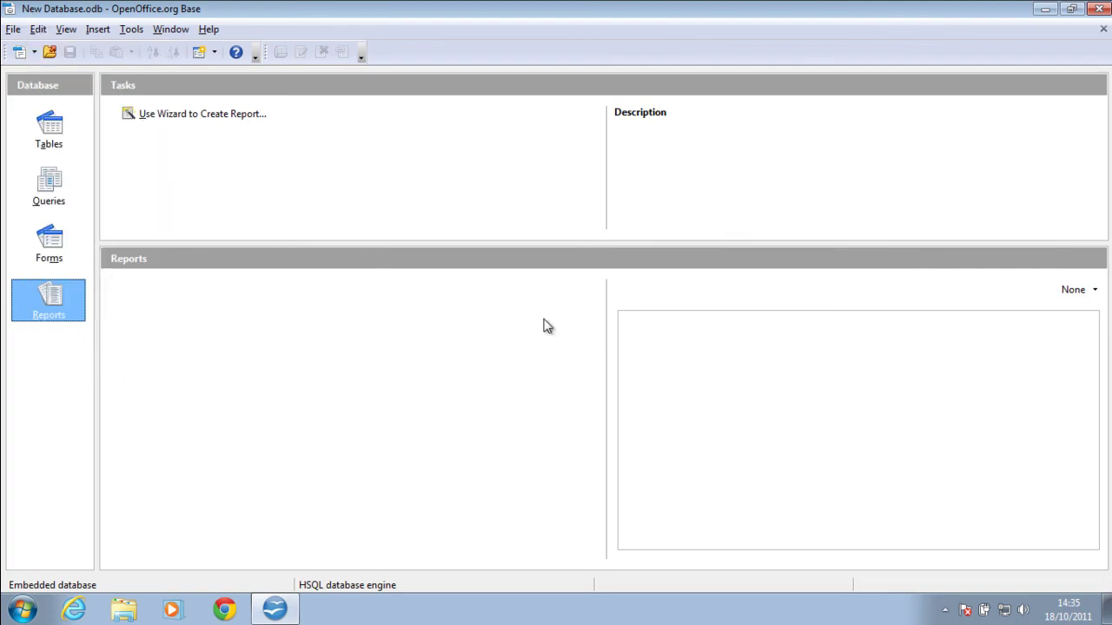
Step: Close the database, create a new formula from the relaunched OpenOffice.org start screen and look over its menu commands
left_click(1097, 9)
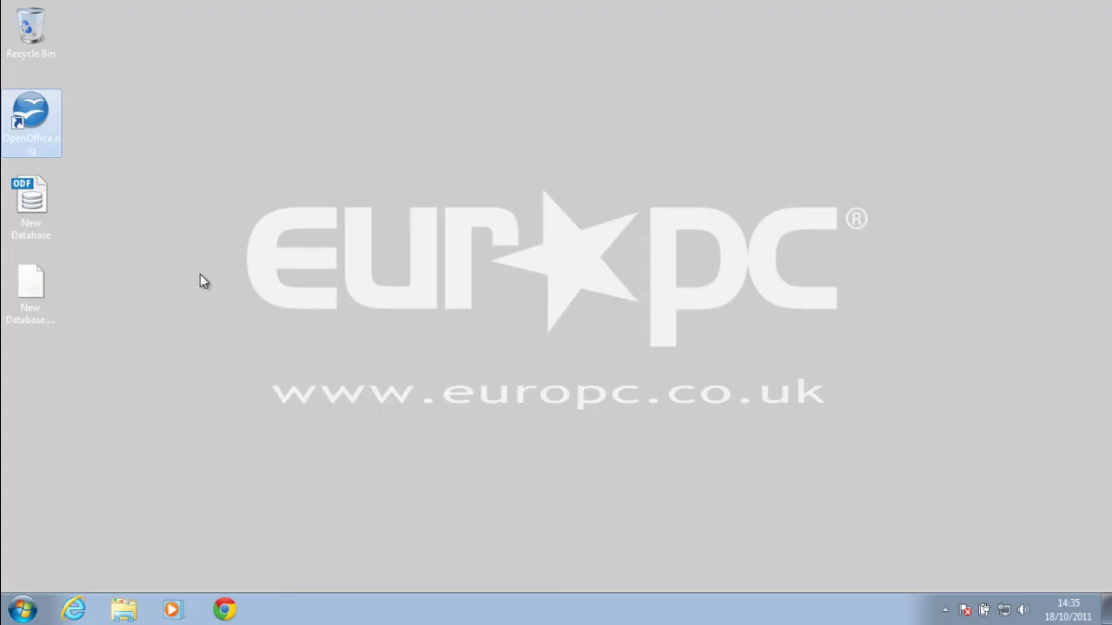
double_click(55, 132)
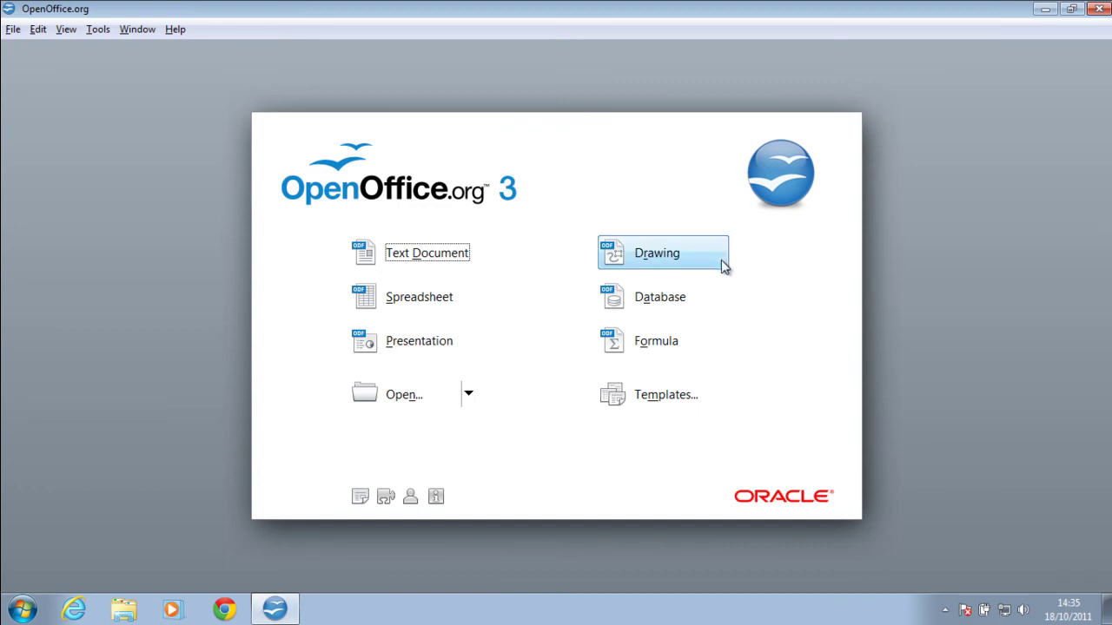
left_click(719, 344)
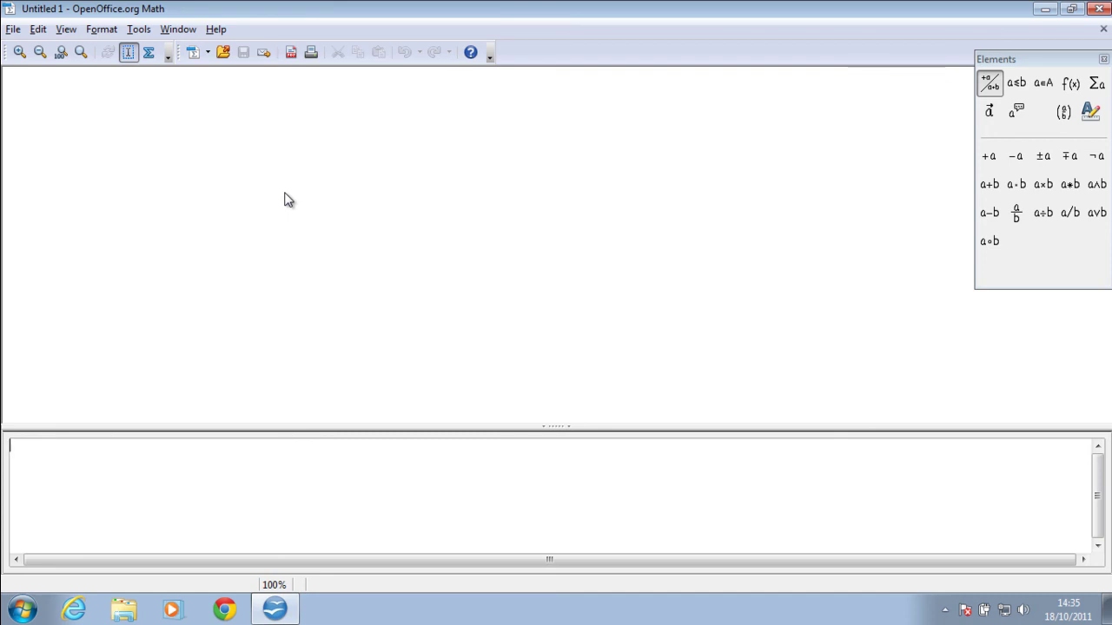
mouse_move(69, 32)
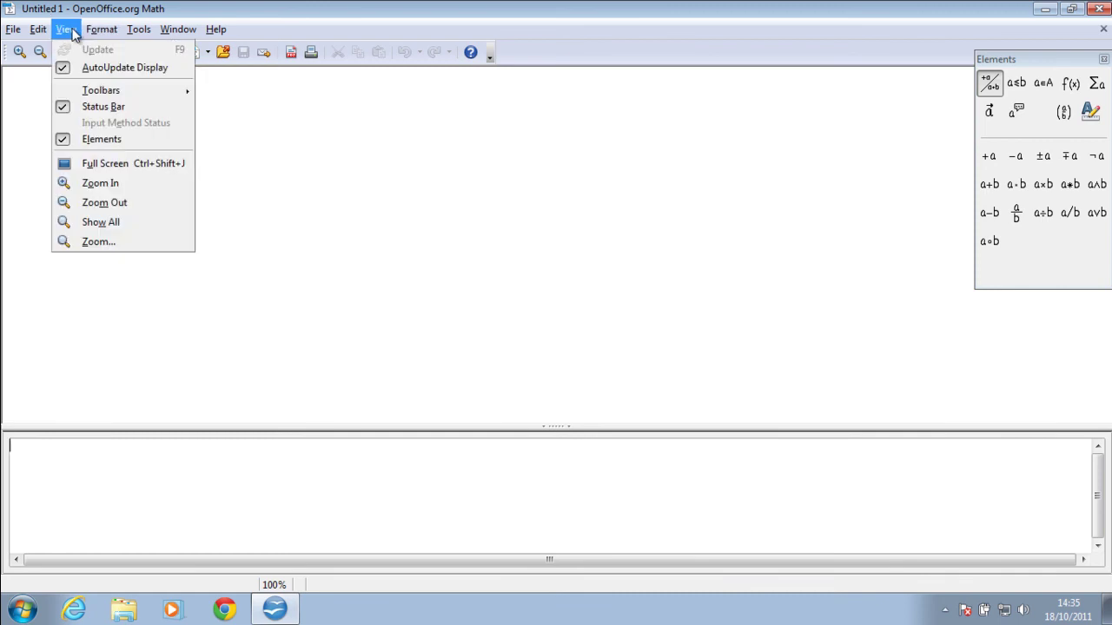
left_click(465, 324)
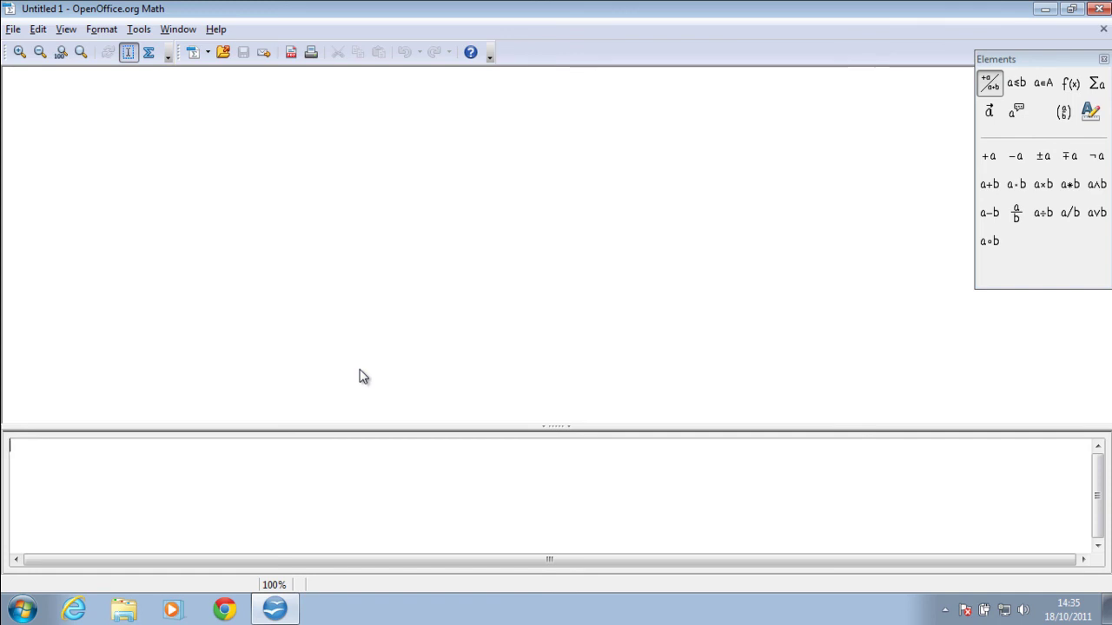
Step: Close the blank formula document, then reopen and exit the OpenOffice.org start screen
left_click(1099, 8)
double_click(53, 138)
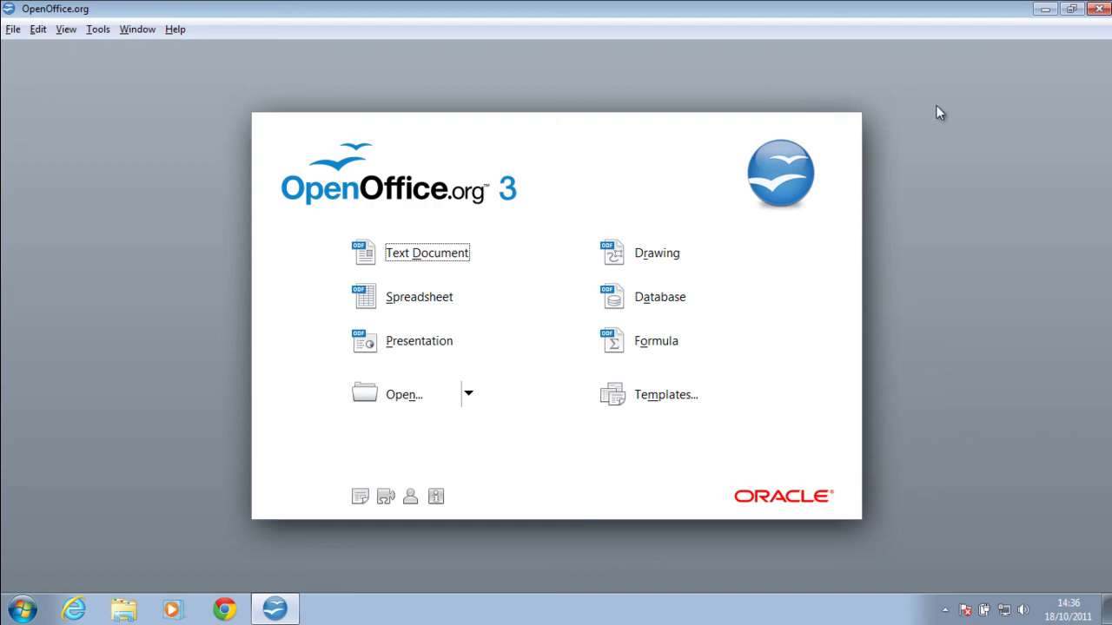
left_click(1099, 9)
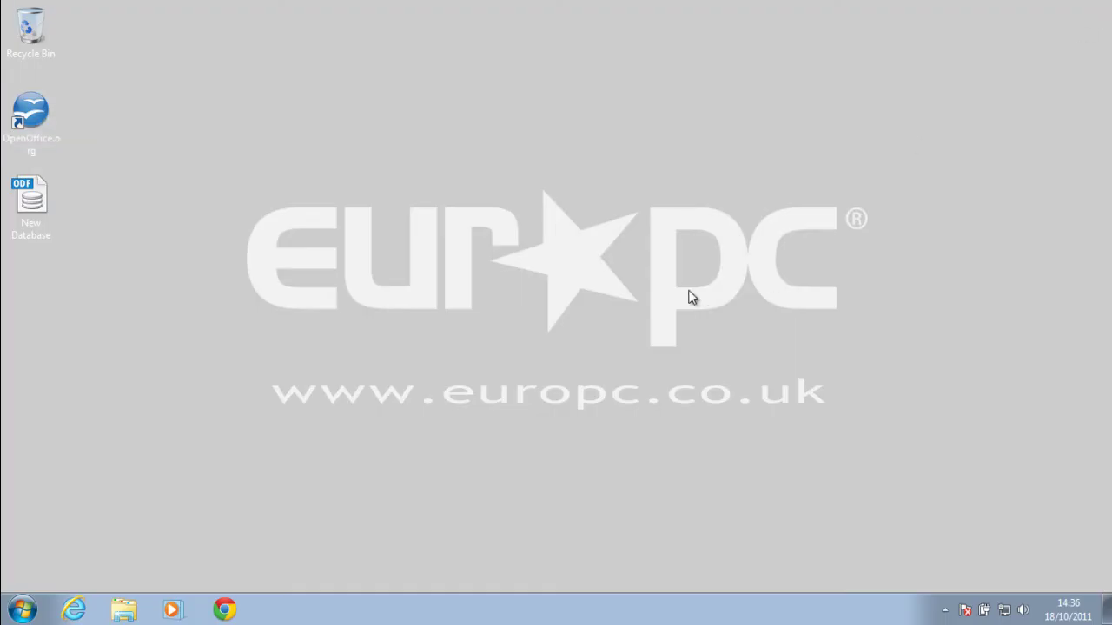